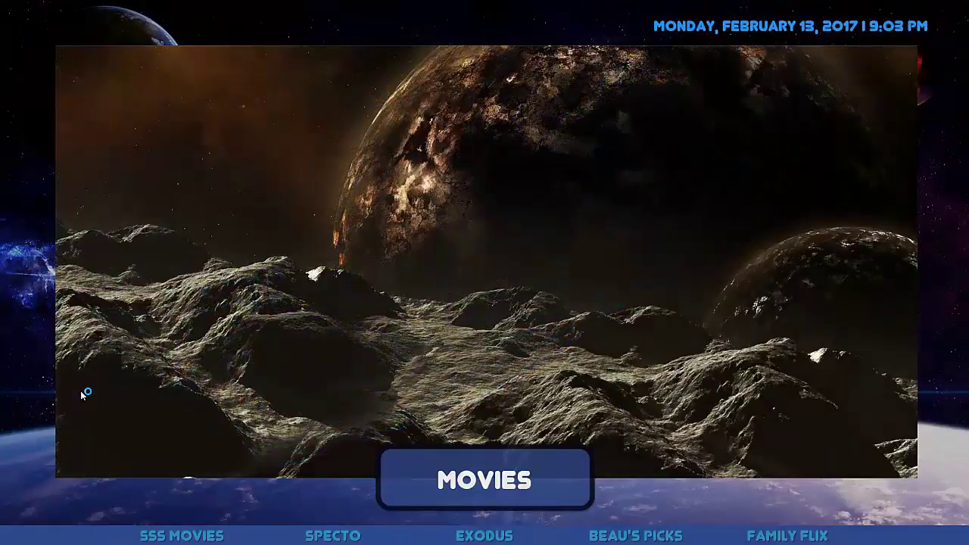
Browse the Movies and TV Shows add-on rows on the build's home screen.
key("Down")
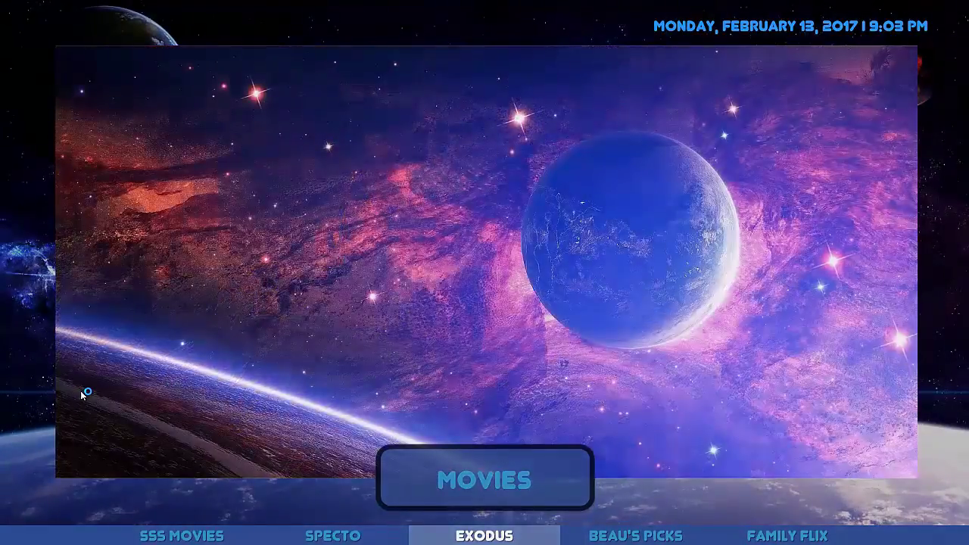
key("Left")
key("Left")
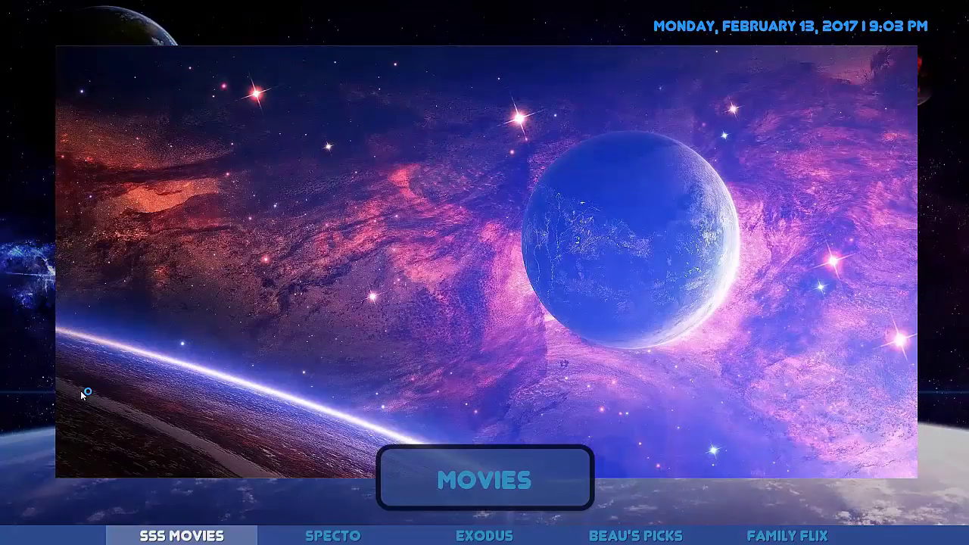
key("Right")
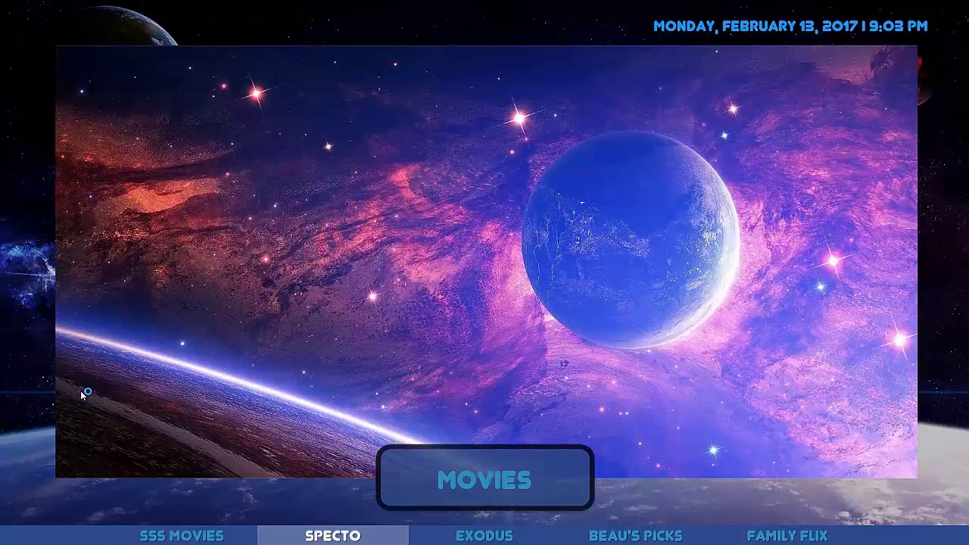
key("Right")
key("Right")
key("Right")
key("Right")
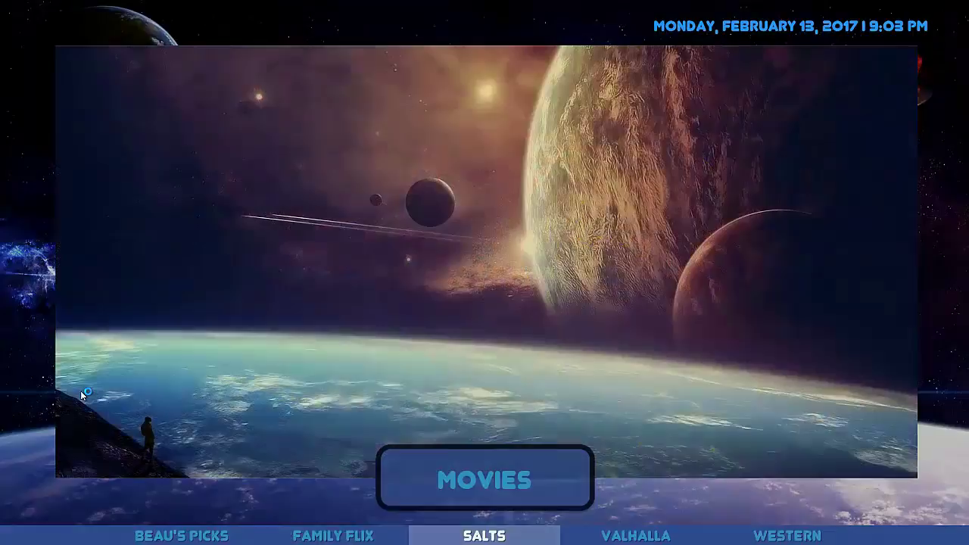
key("Right")
key("Right")
key("Left")
key("Left")
key("Left")
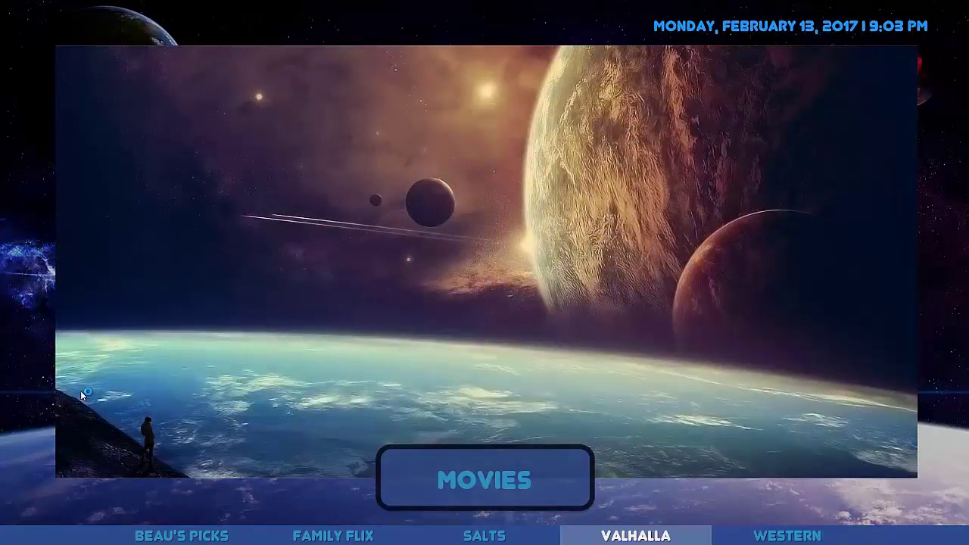
key("Up")
key("Right")
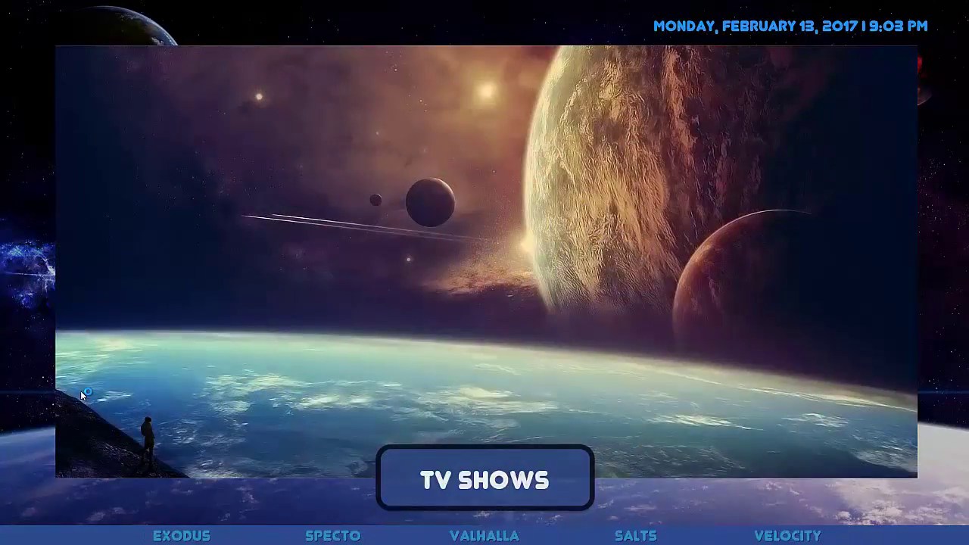
key("Down")
key("Left")
key("Left")
key("Up")
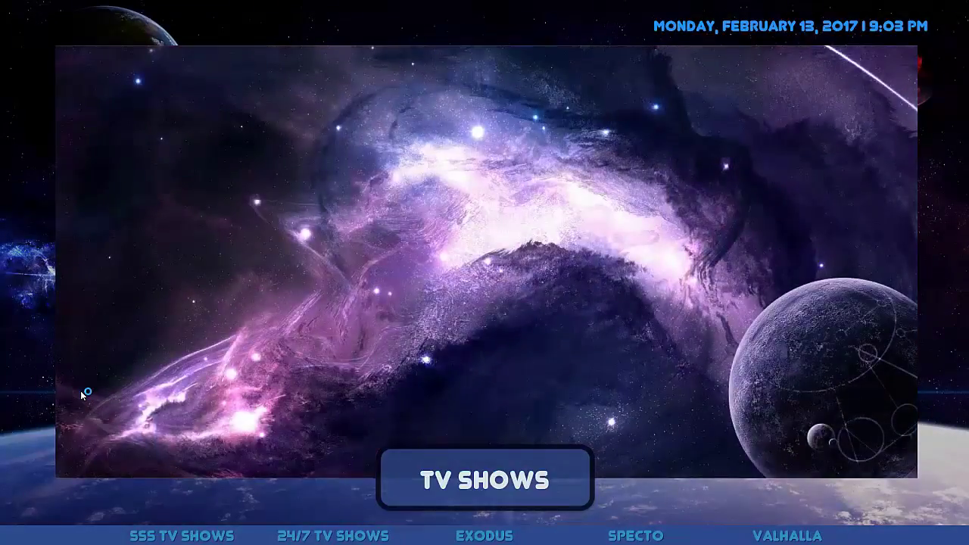
key("Down")
key("Right")
key("Right")
key("Right")
key("Right")
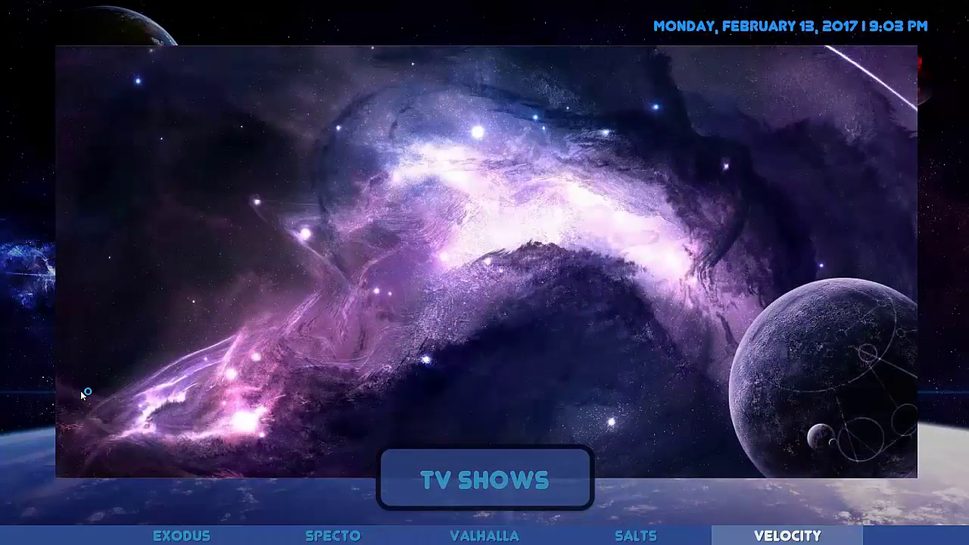
key("Left")
key("Left")
key("Left")
key("Left")
key("Left")
key("Left")
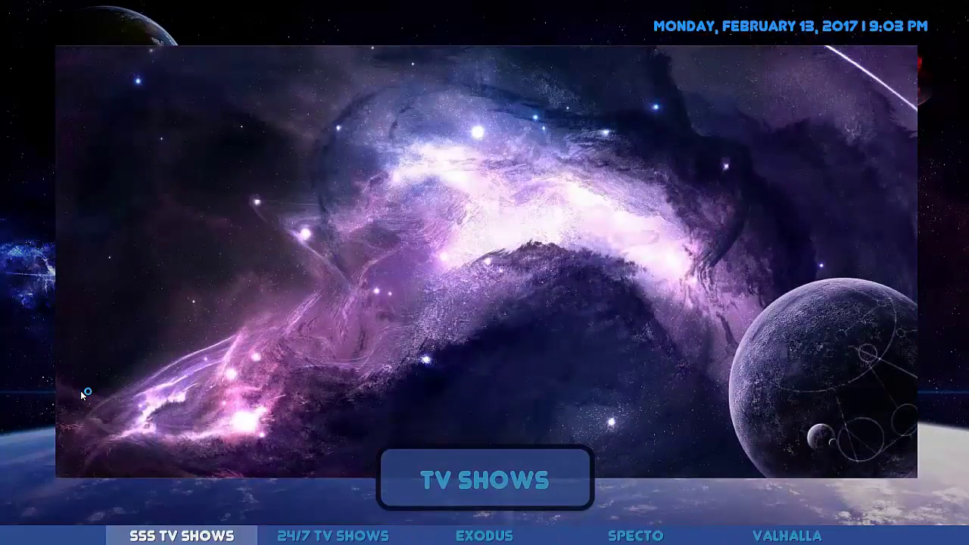
key("Up")
Browse the Live TV, Docs, Kidz, Sports, Fitness, Music, Addons, Wizard and System sections.
key("Right")
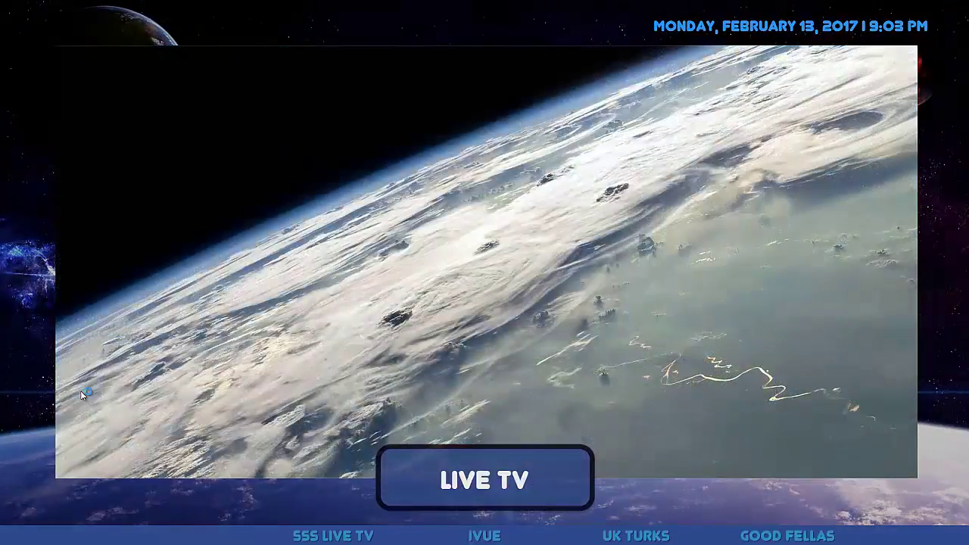
key("Down")
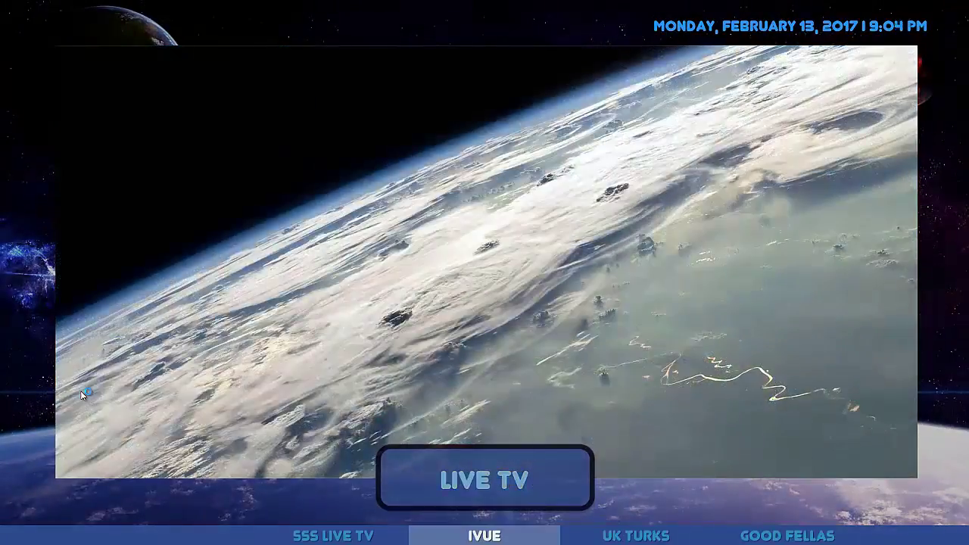
key("Right")
key("Right")
key("Right")
key("Right")
key("Right")
key("Up")
key("Right")
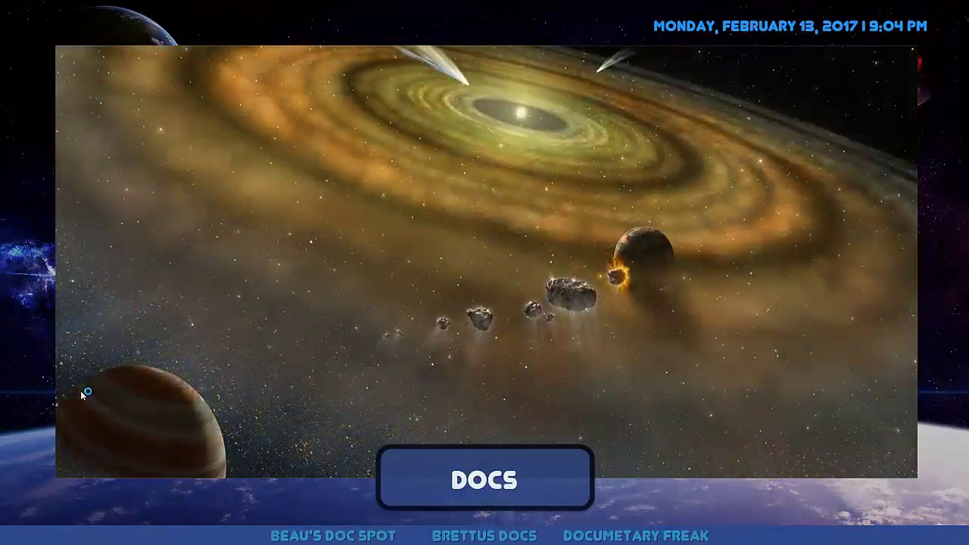
key("Right")
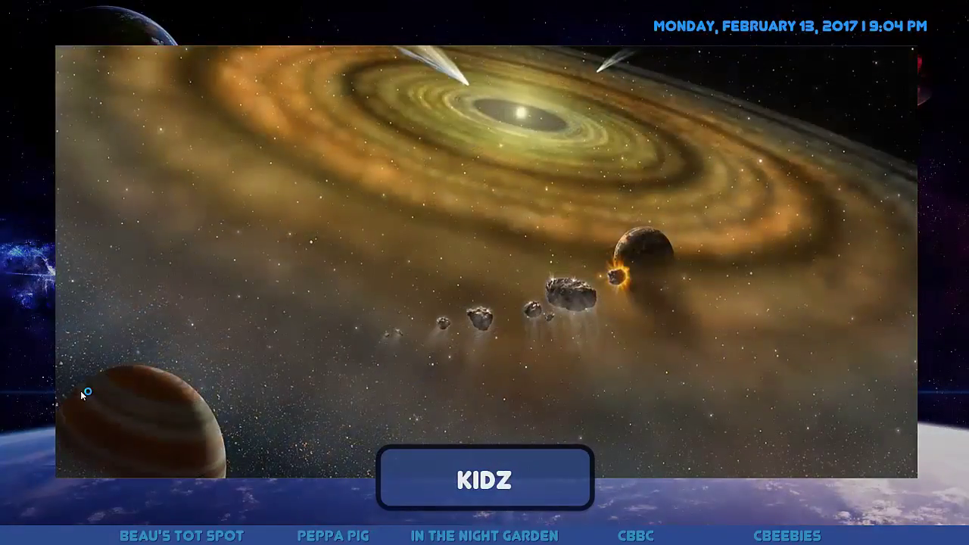
key("Right")
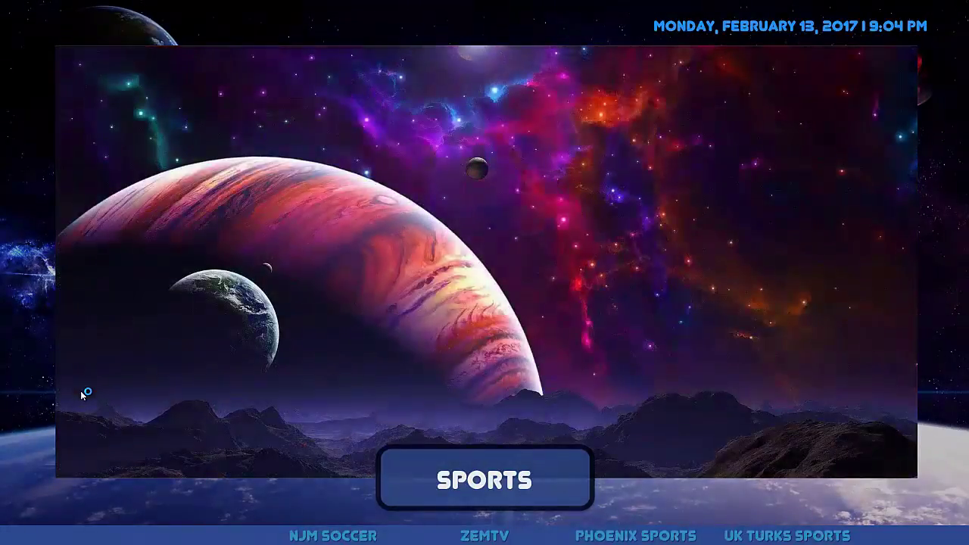
key("Right")
key("Right")
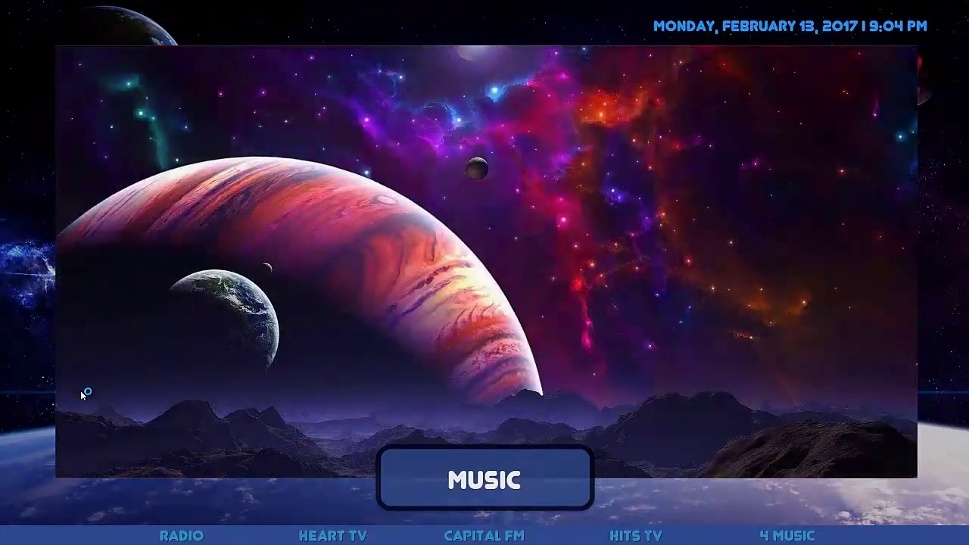
key("Right")
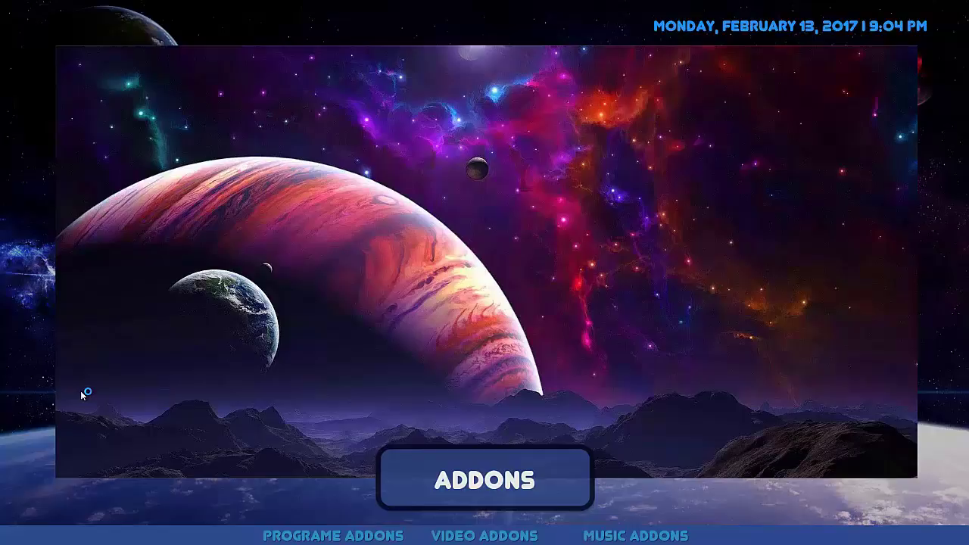
key("Right")
key("Right")
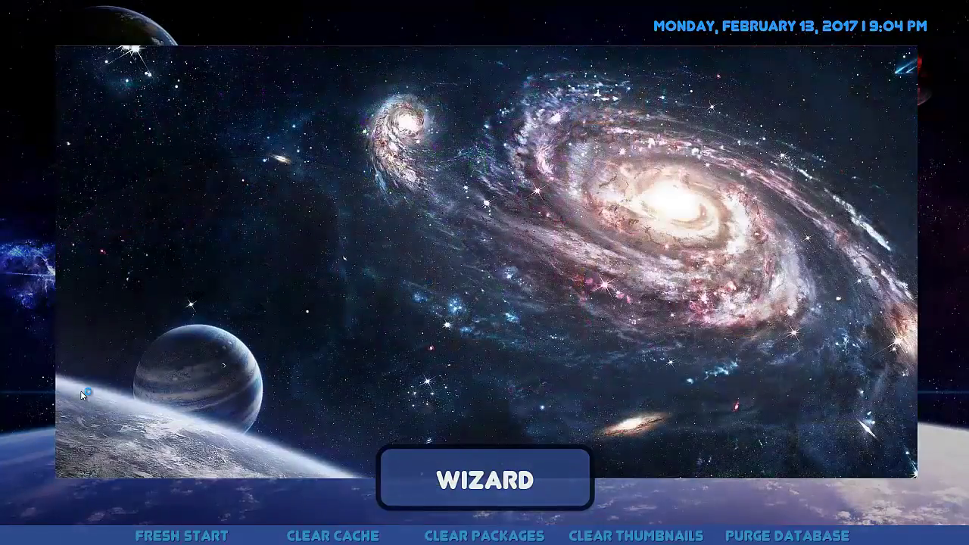
key("Right")
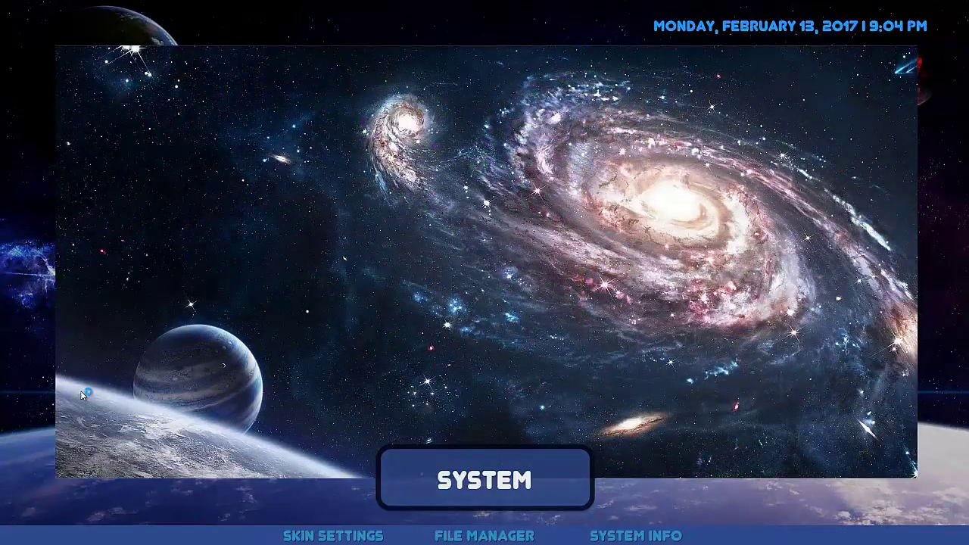
key("Right")
key("Right")
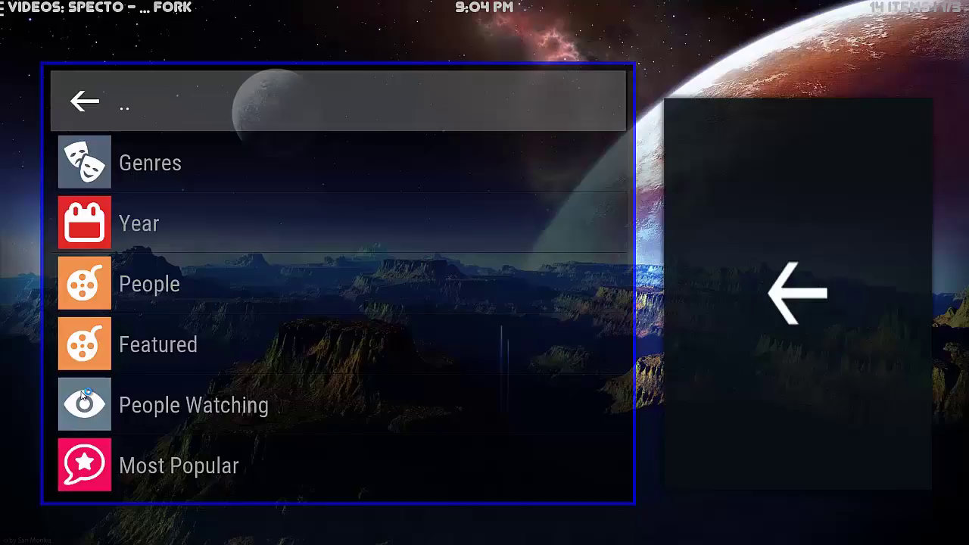
In Specto, open People Watching and scrape sources for Hacksaw Ridge (2016).
key("Down")
key("Down")
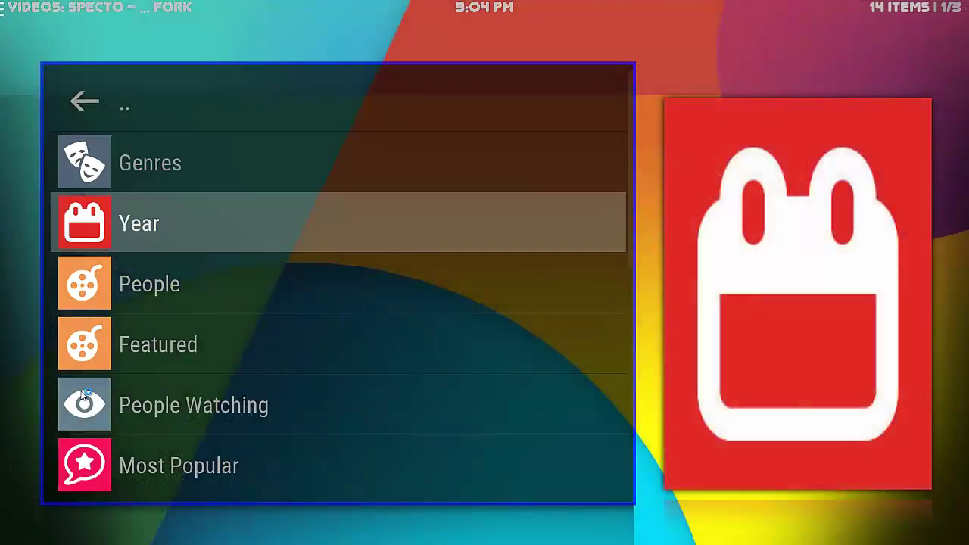
key("Down")
key("Down")
key("Down")
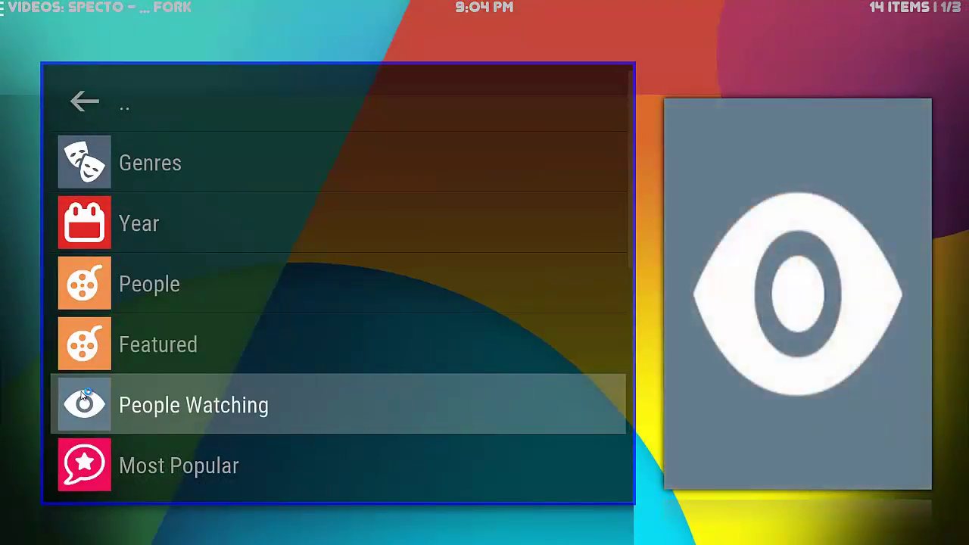
key("Return")
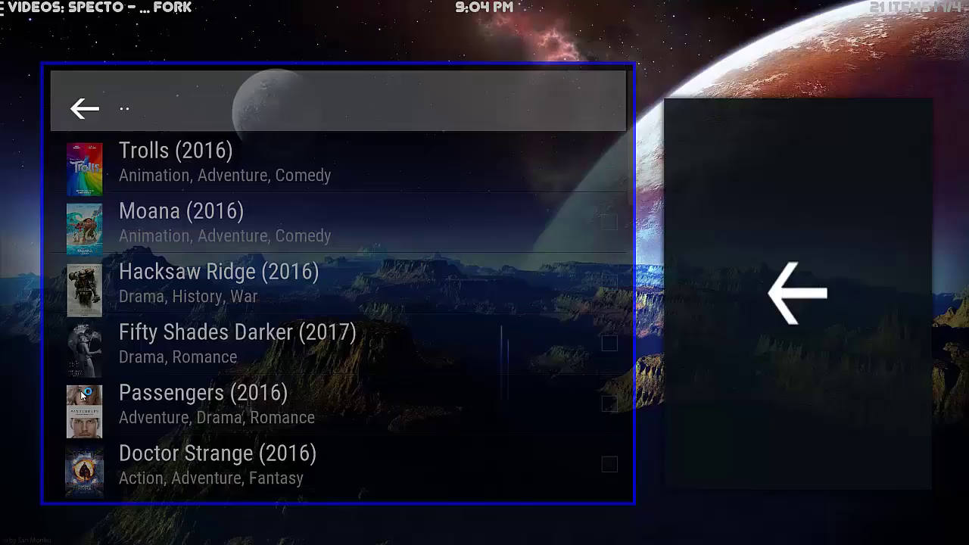
key("Down")
key("Down")
key("Down")
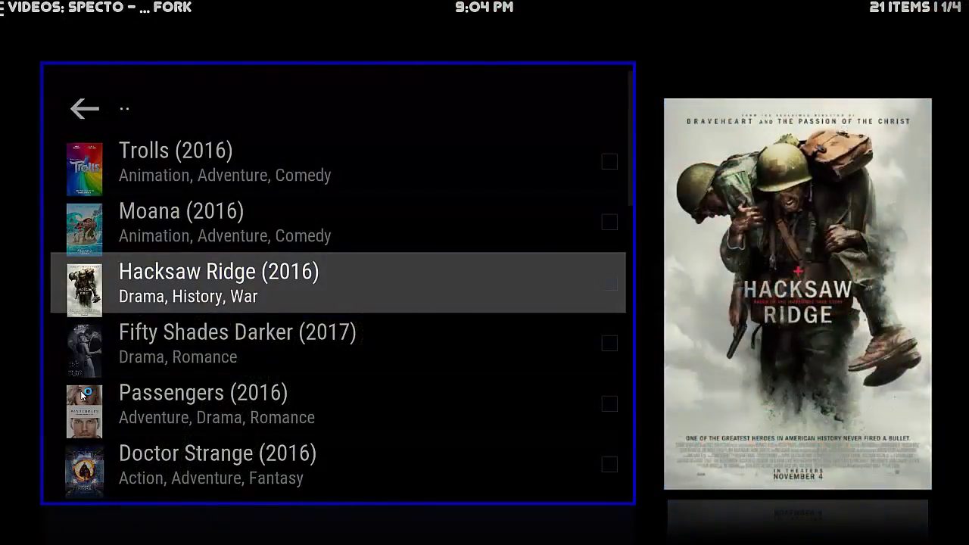
key("Return")
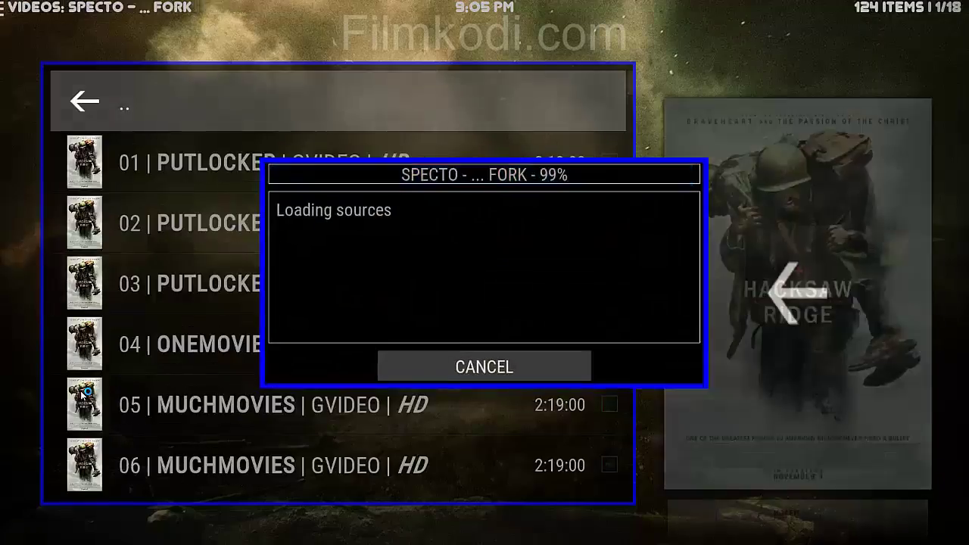
Play Hacksaw Ridge from the 04 | ONEMOVIES source, then exit back to the home screen.
key("Down")
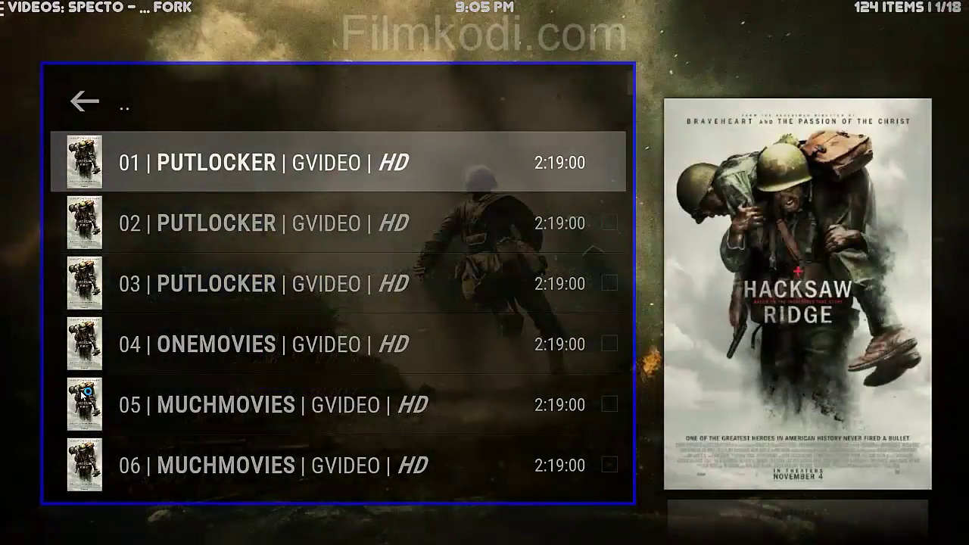
key("Down")
key("Down")
key("Down")
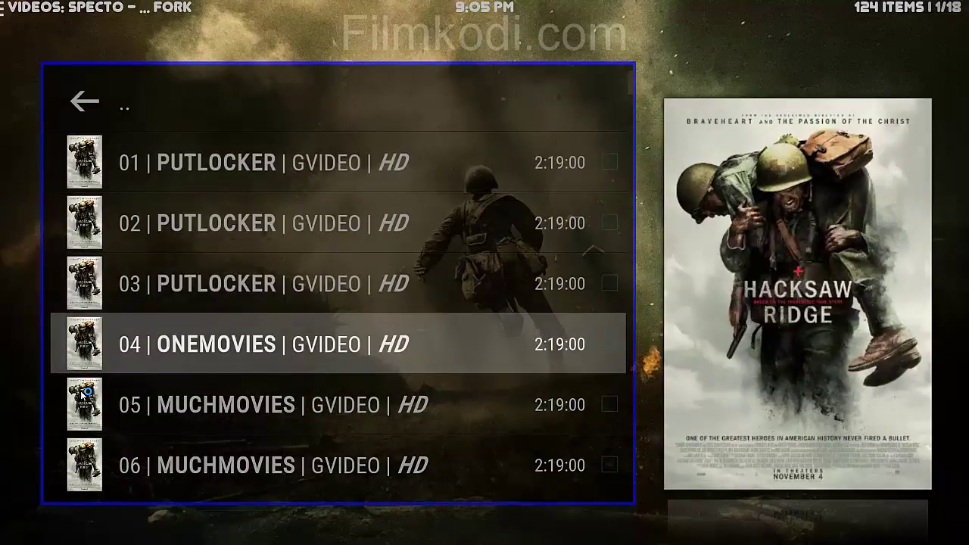
key("Return")
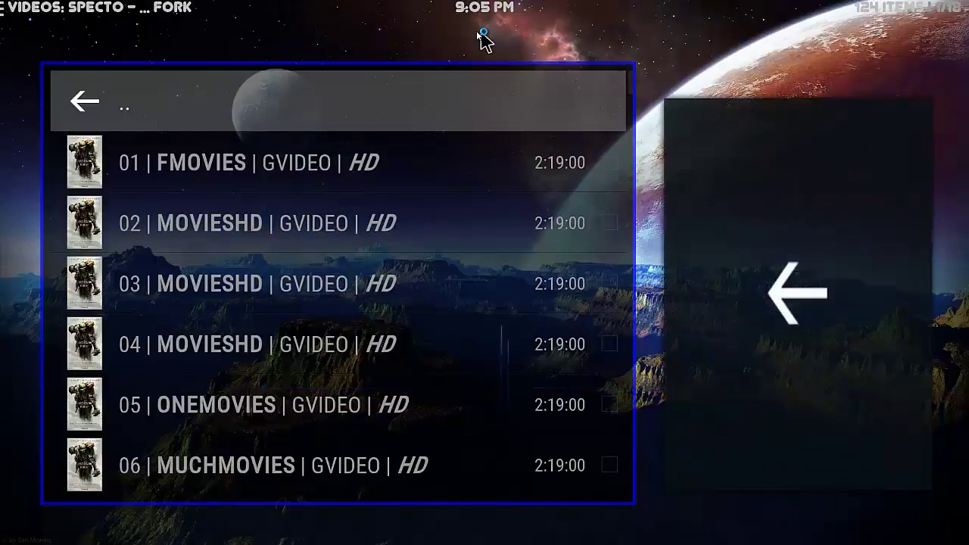
key("Escape")
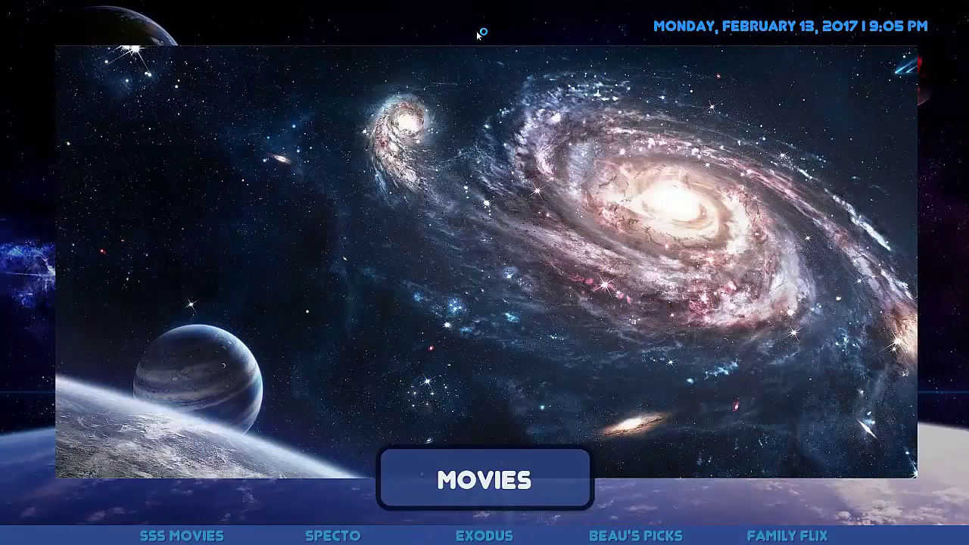
Move the home menu from Movies over to the System entry.
key("Right")
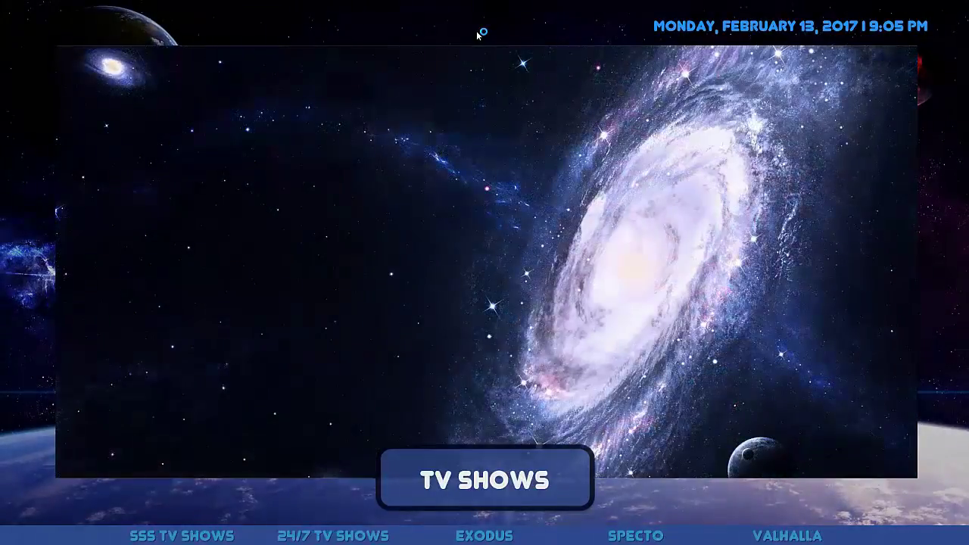
key("Right")
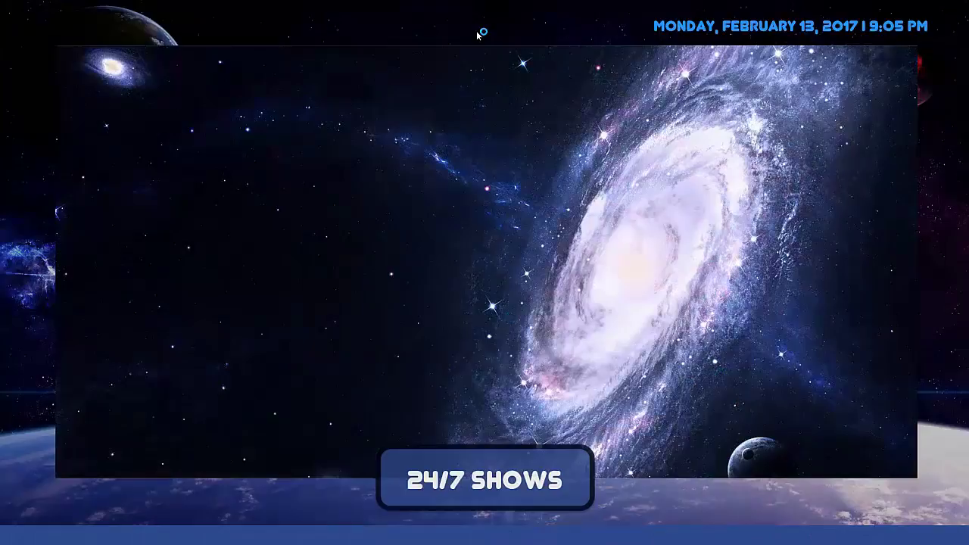
key("Left")
key("Left")
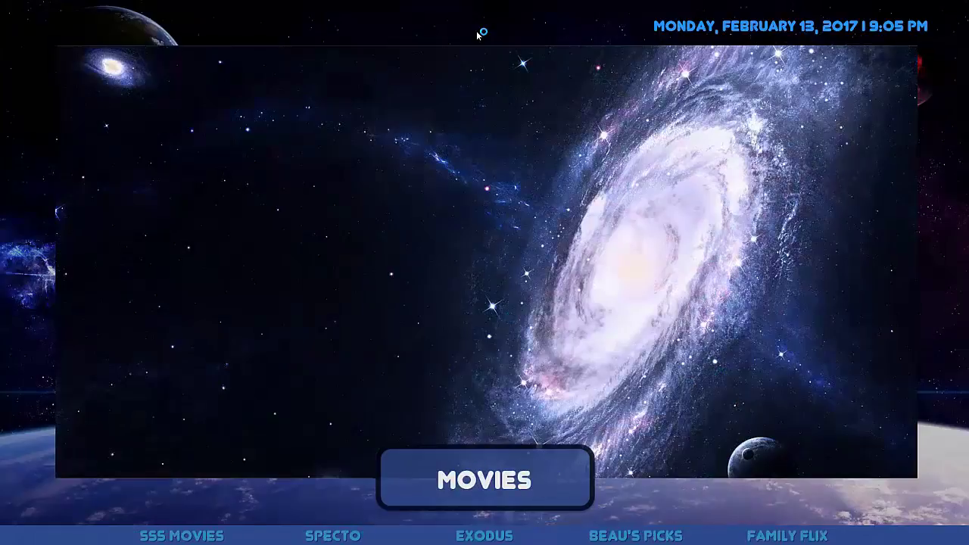
key("Left")
key("Left")
key("Left")
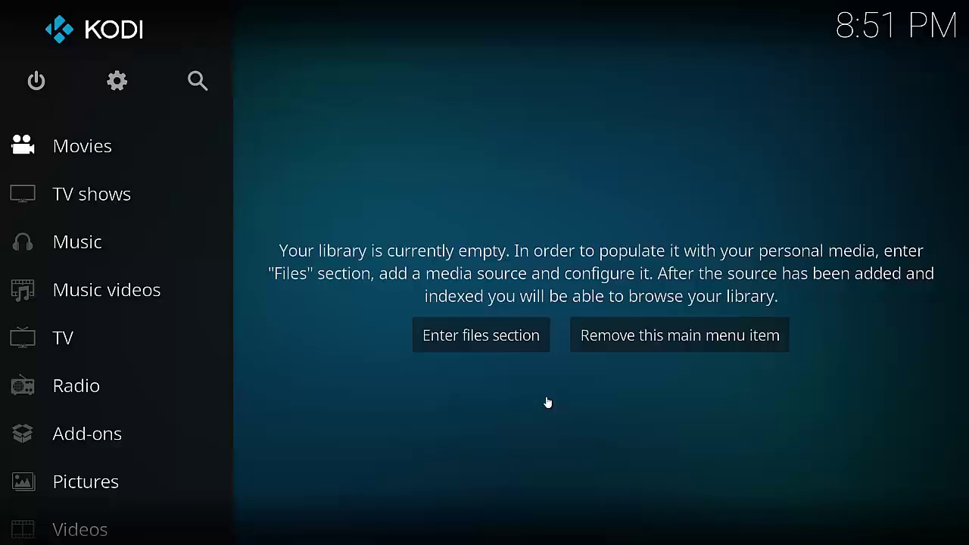
Open Kodi's settings and go to the System settings page.
key("Left")
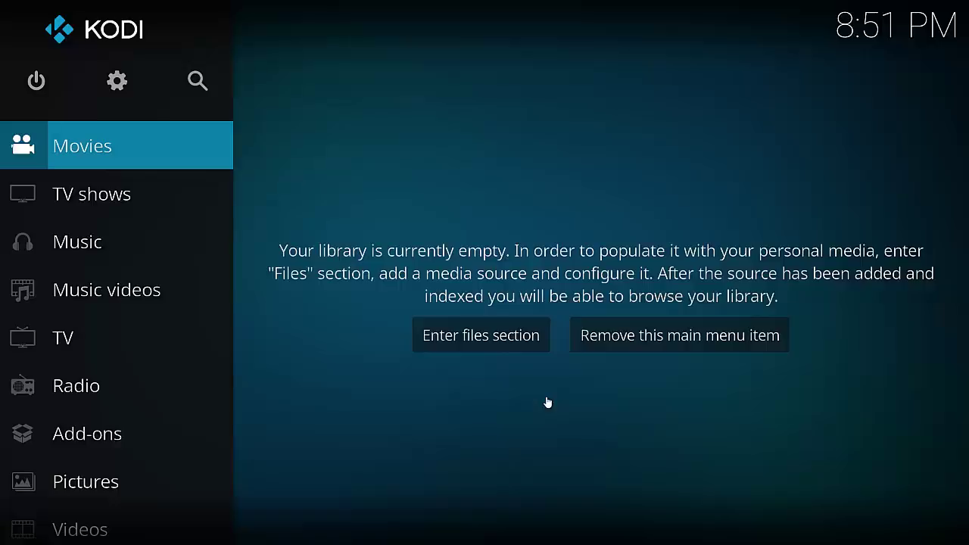
key("Up")
key("Right")
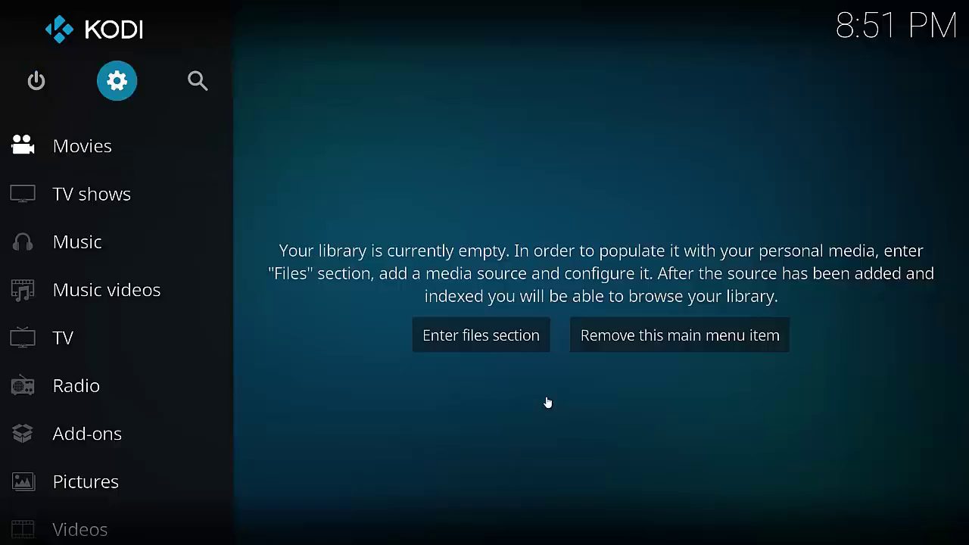
key("Return")
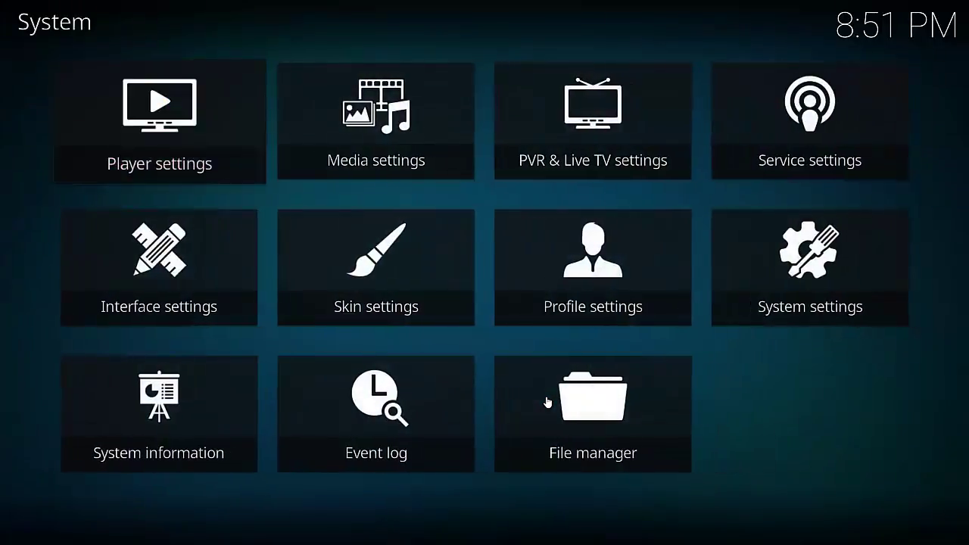
key("Down")
key("Right")
key("Right")
key("Right")
key("Return")
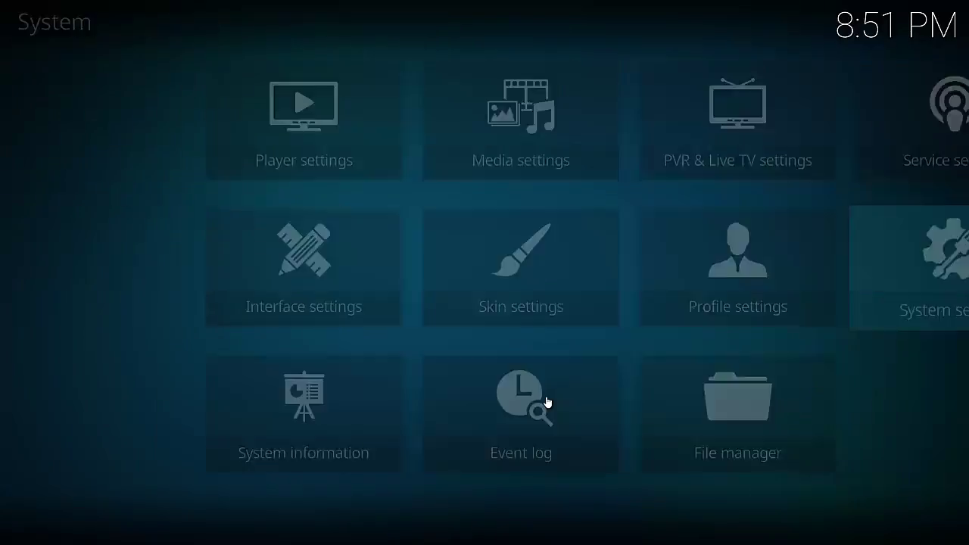
Switch on Unknown sources under Add-ons, accept the warning with Yes, and back out.
key("Down")
key("Down")
key("Down")
key("Down")
key("Down")
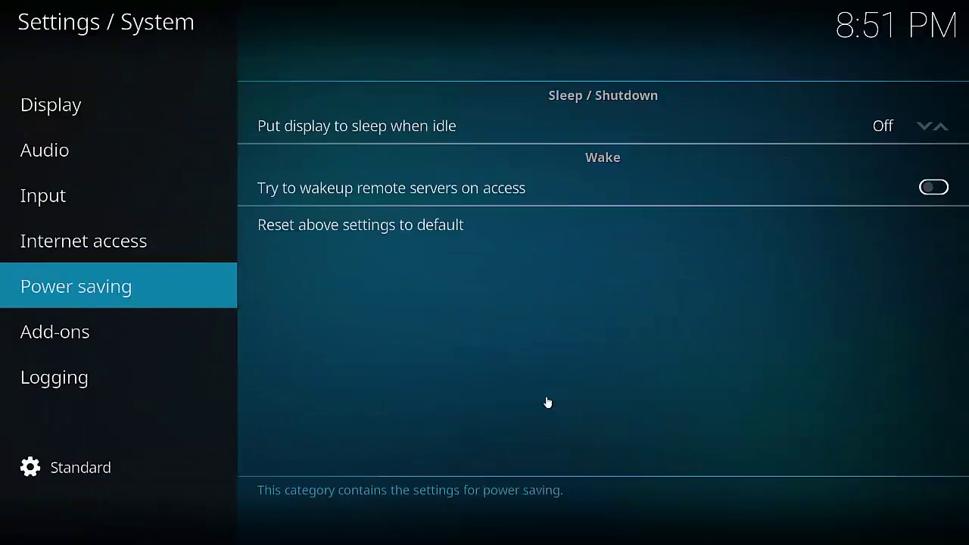
key("Right")
key("Down")
key("Down")
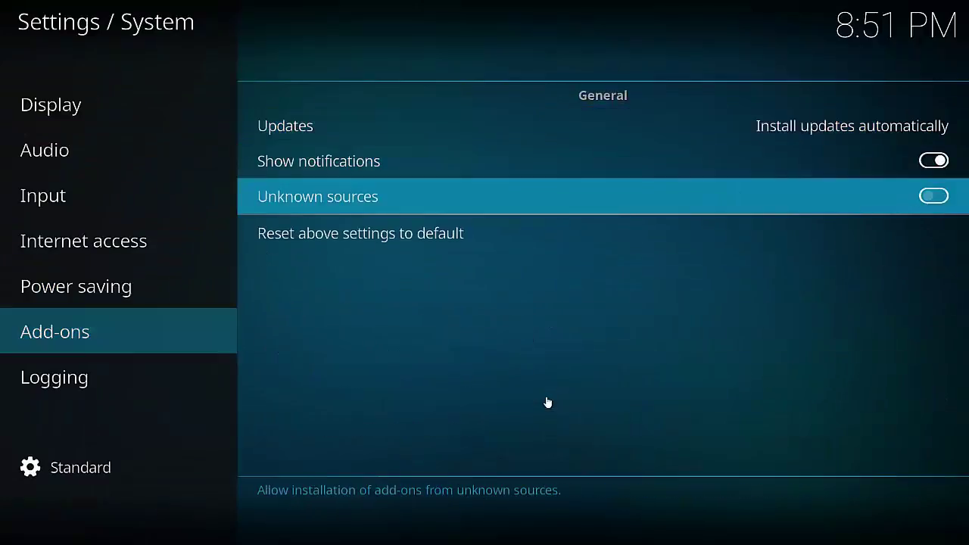
key("Return")
key("Left")
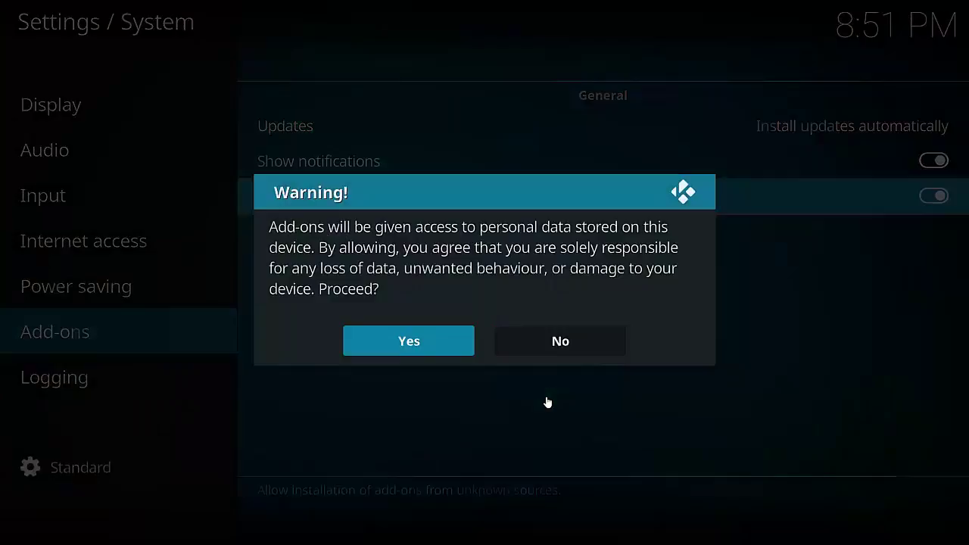
key("Return")
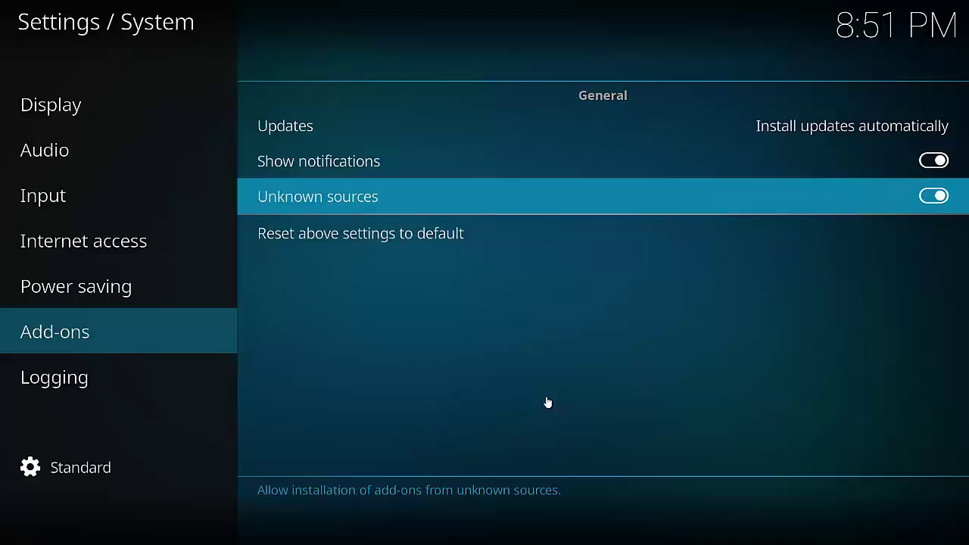
key("BackSpace")
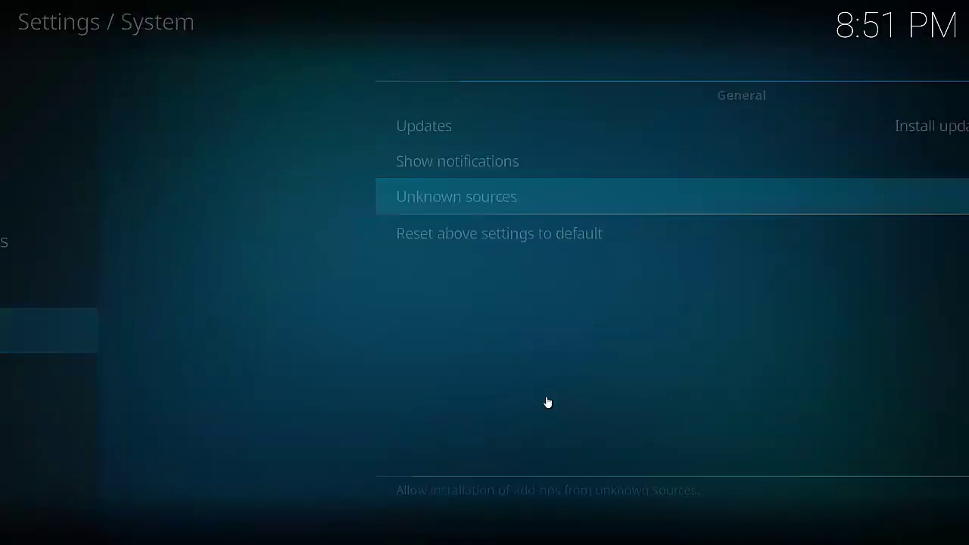
key("Left")
key("Down")
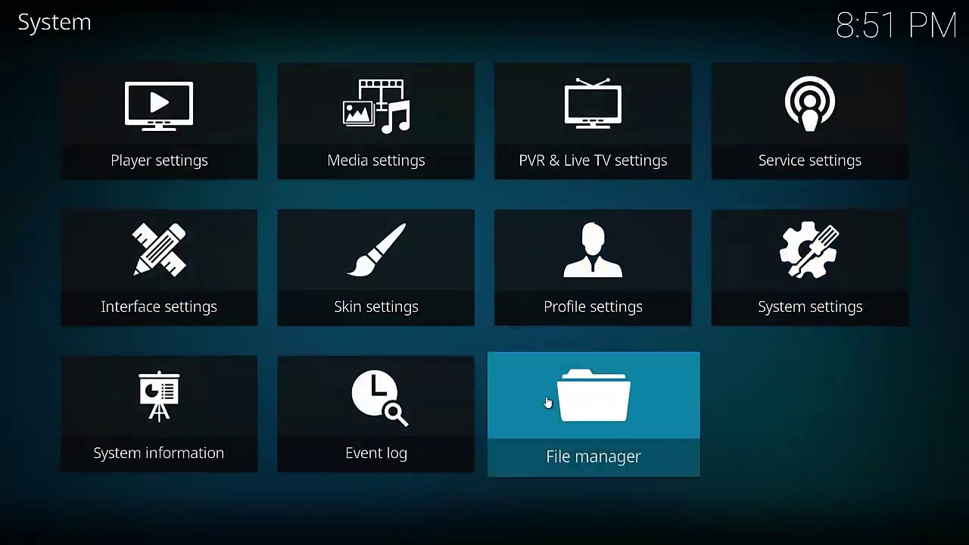
key("Return")
key("Down")
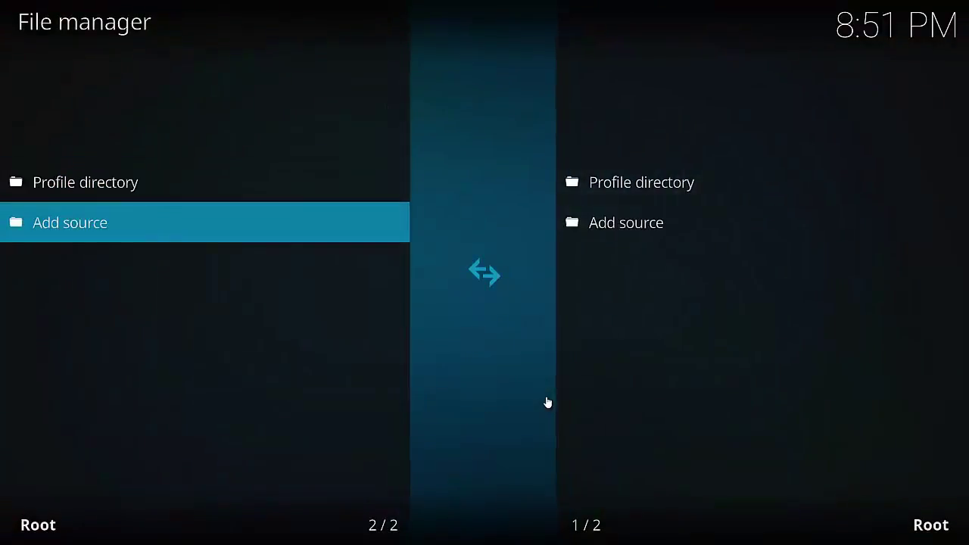
key("Return")
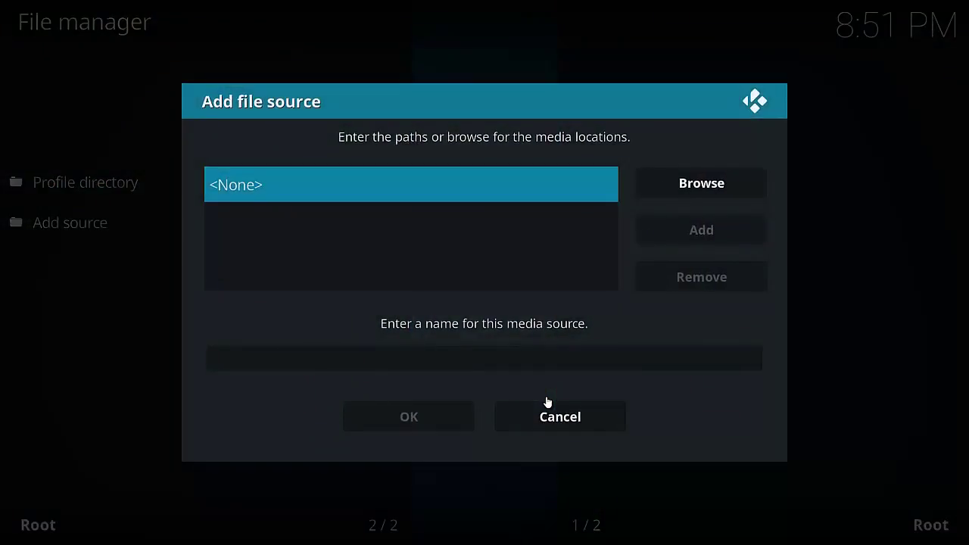
key("Return")
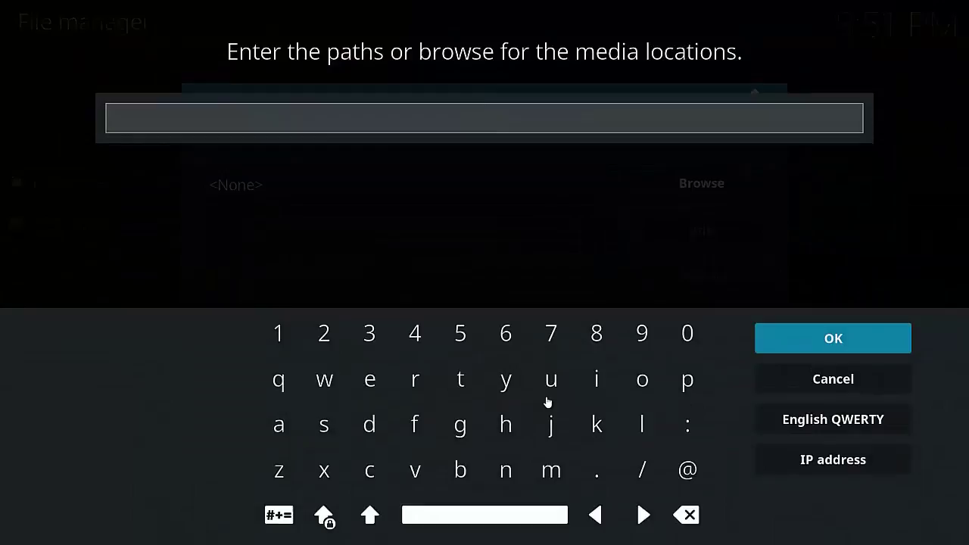
type("http://www.thespecialist.xyz/thespecialist/")
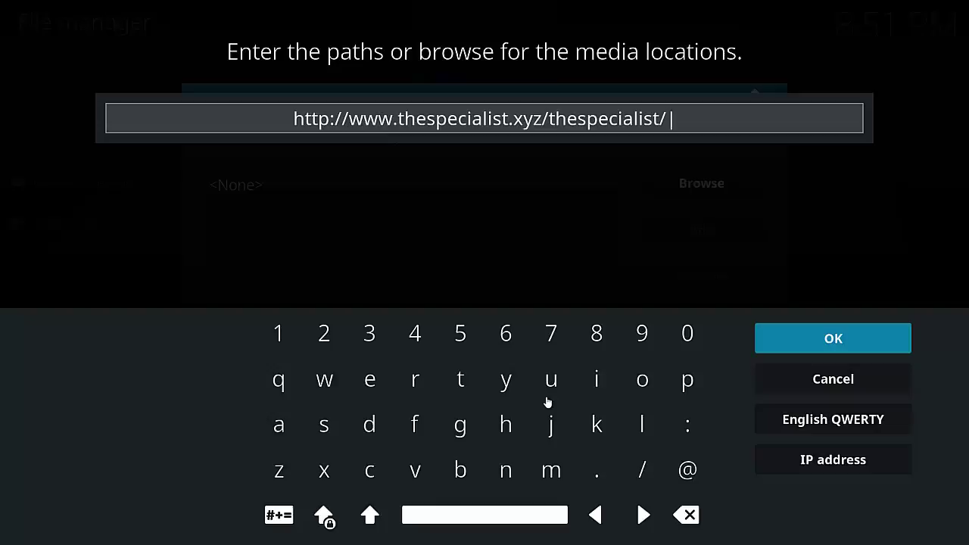
key("Return")
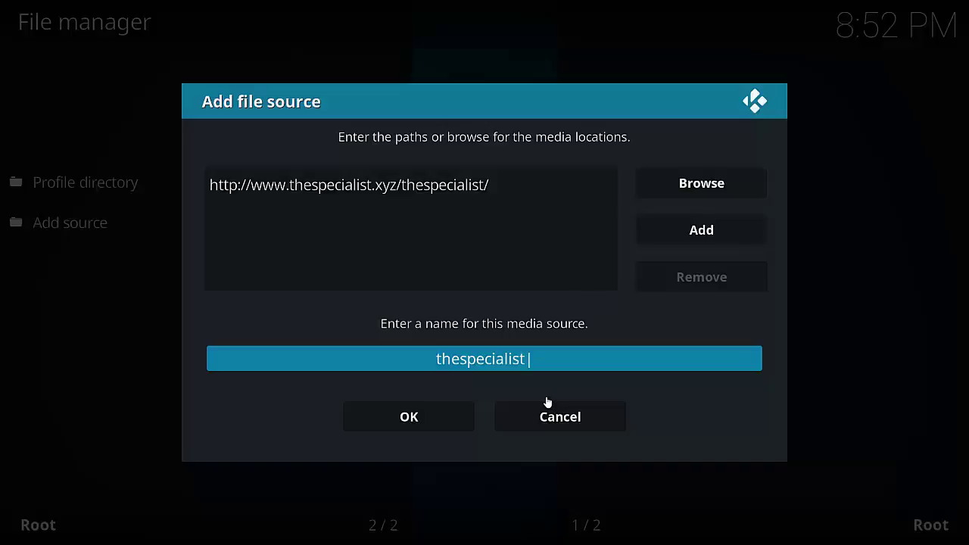
key("Down")
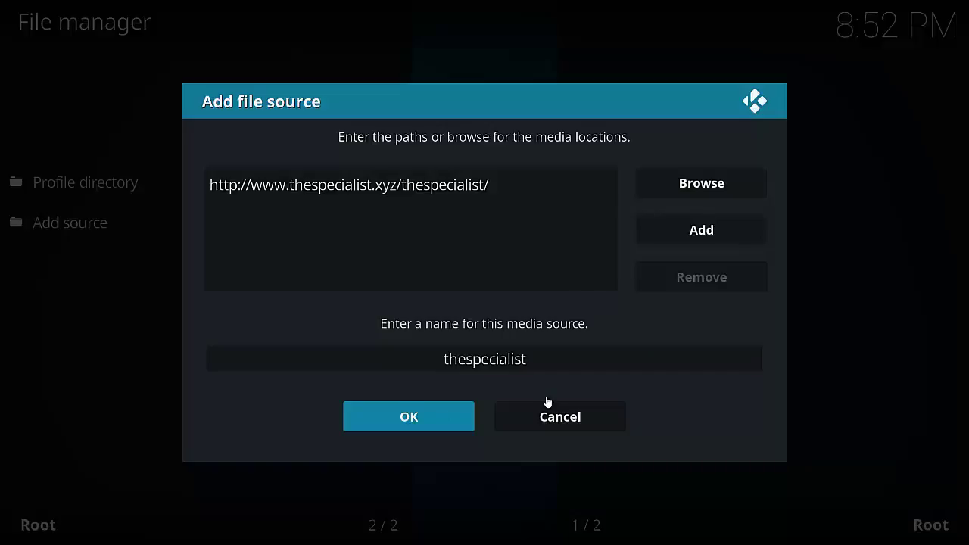
key("Return")
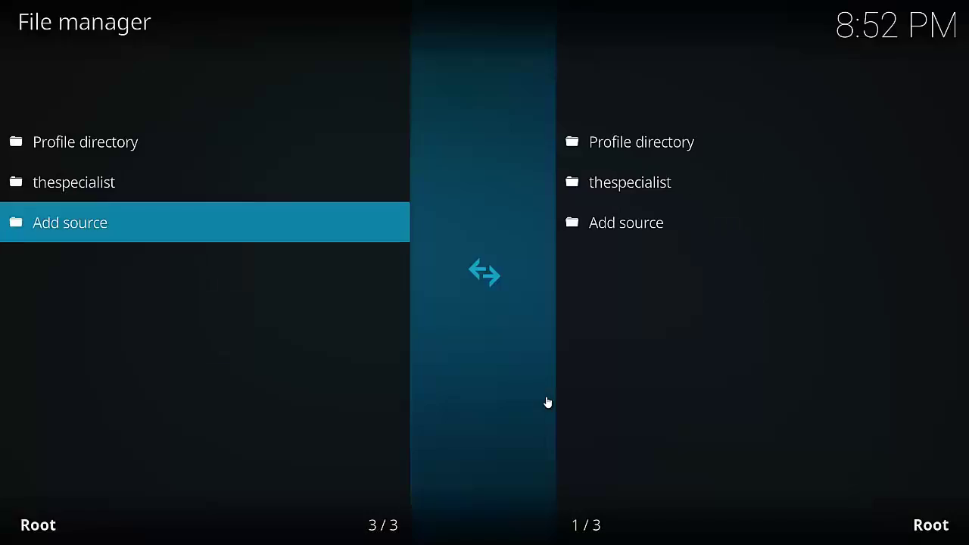
Leave the File manager and open the add-on browser from the Add-ons section.
key("Escape")
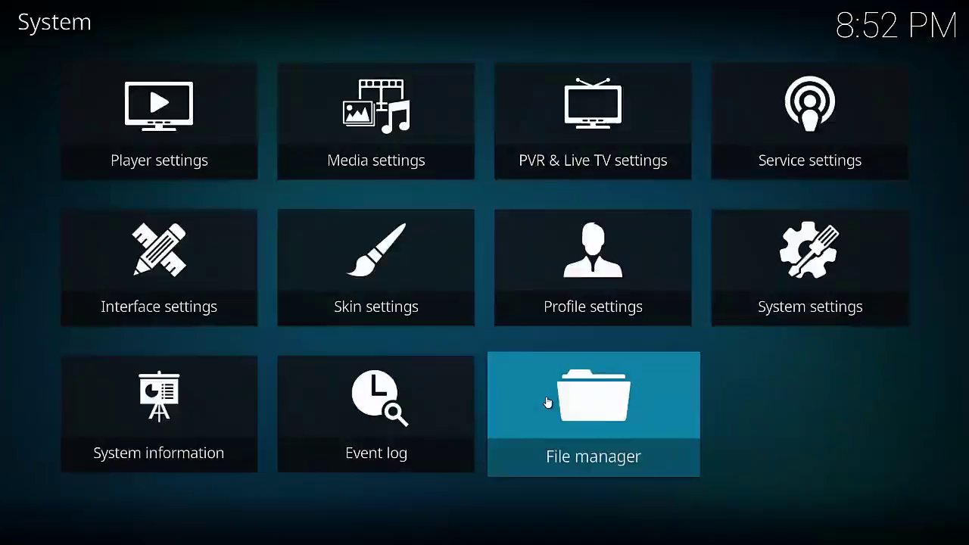
key("Escape")
key("Down")
key("Down")
key("Down")
key("Down")
key("Down")
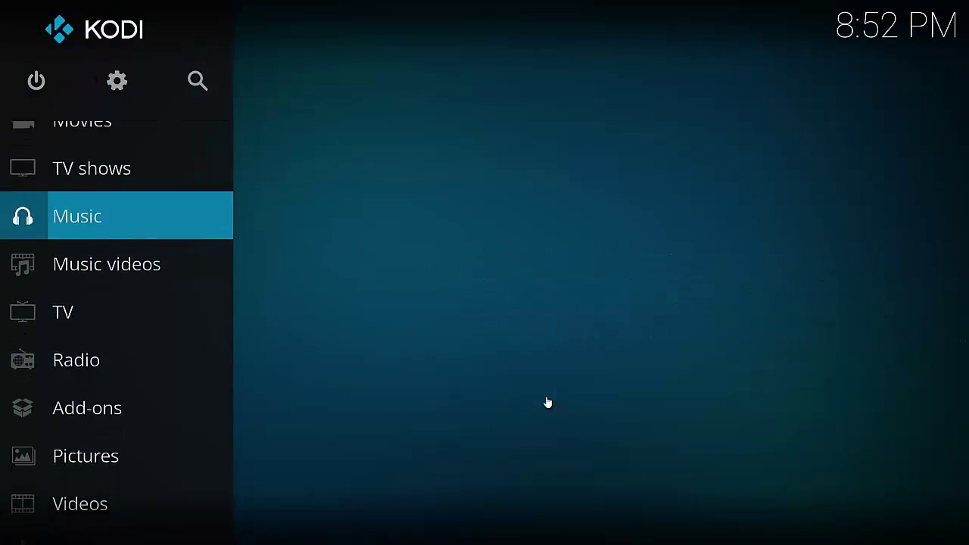
key("Down")
key("Down")
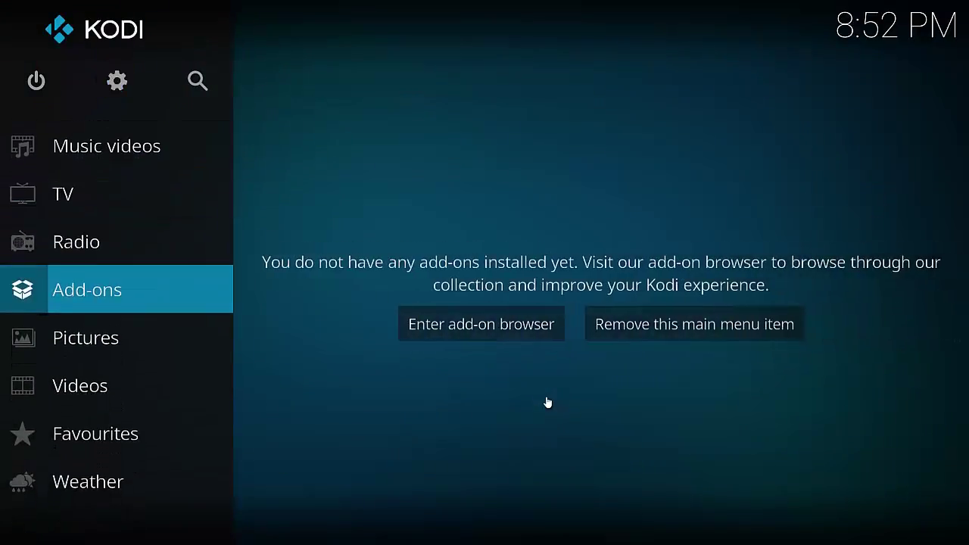
key("Return")
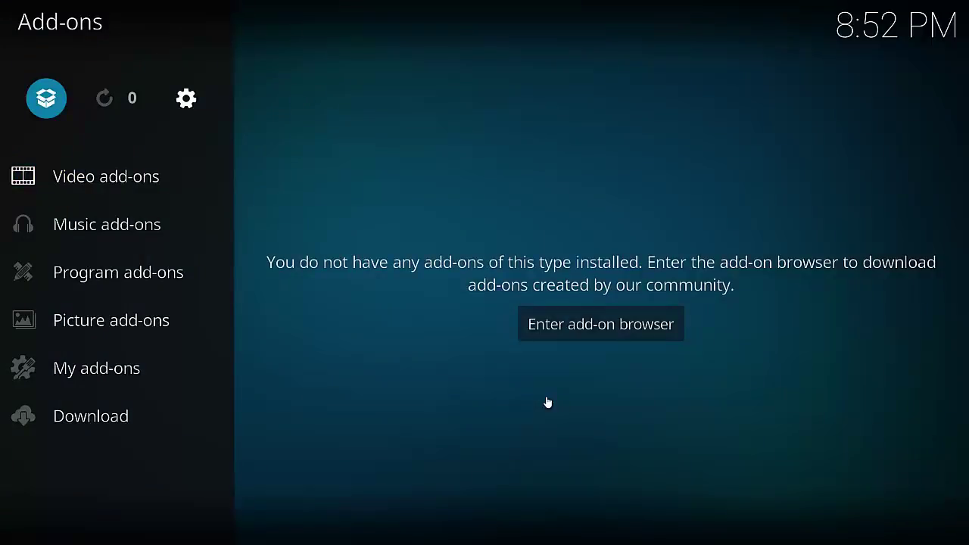
key("Return")
Install repository.thespecialist-10001.zip from the thespecialist source via Install from zip file.
key("Down")
key("Down")
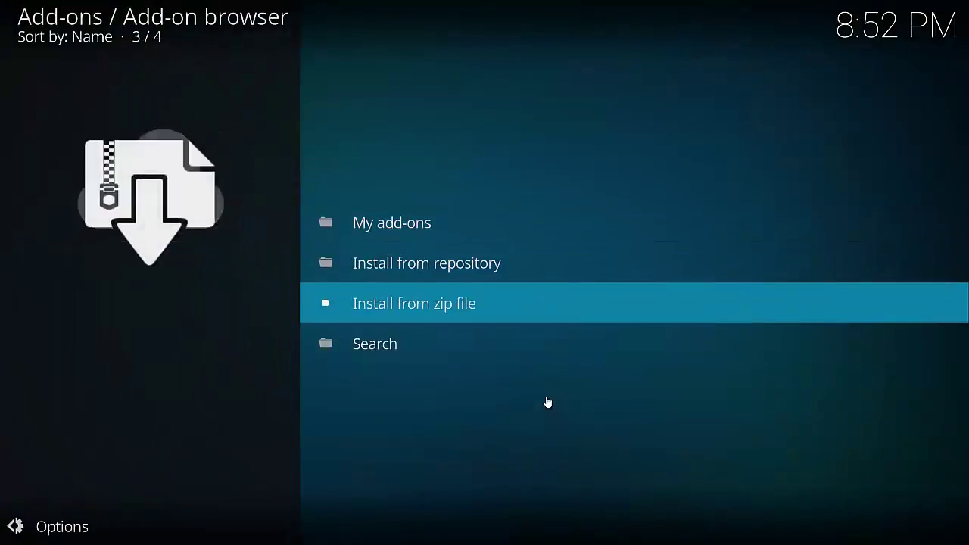
key("Return")
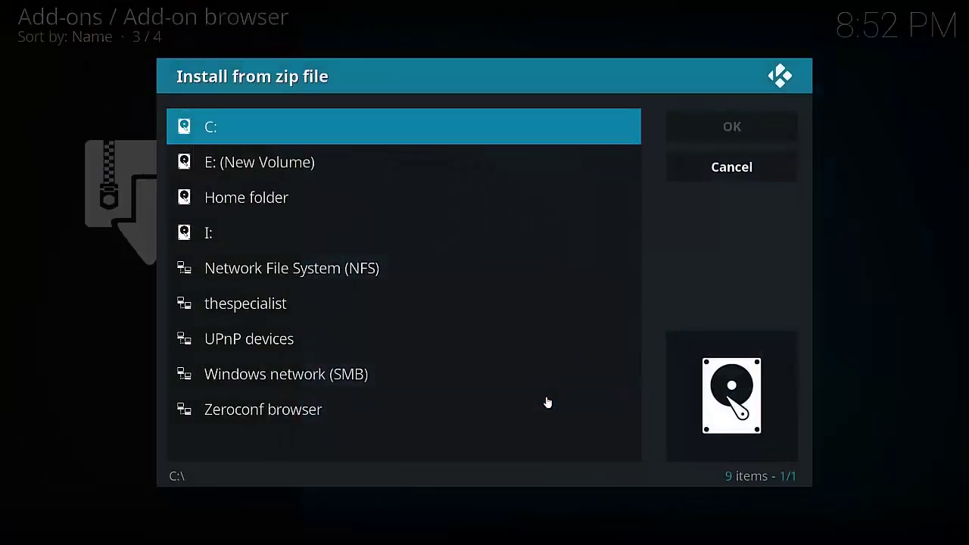
key("Down")
key("Down")
key("Down")
key("Down")
key("Down")
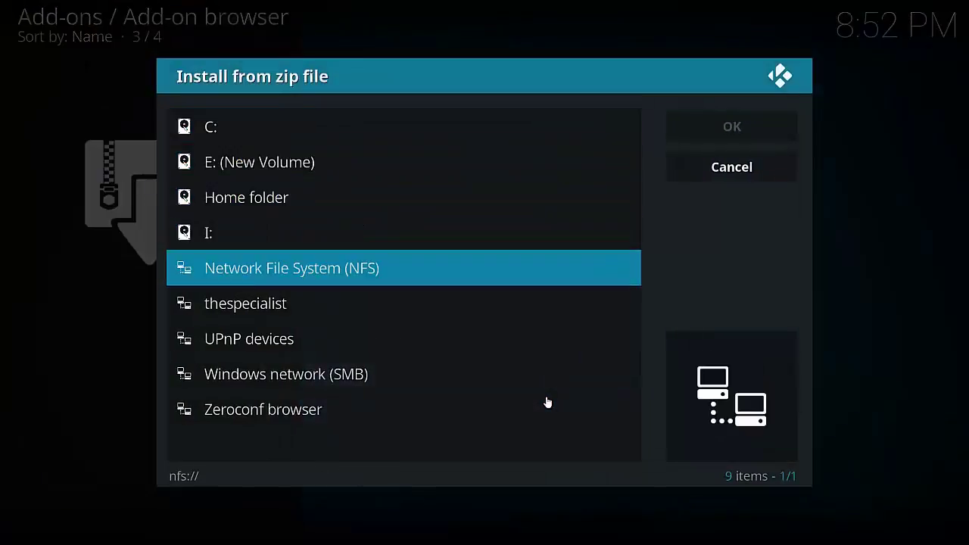
key("Return")
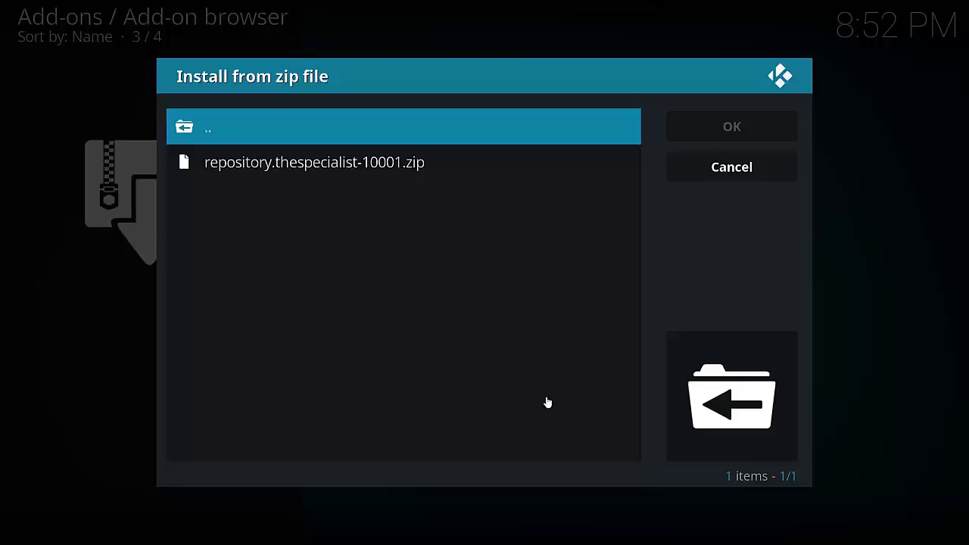
key("Down")
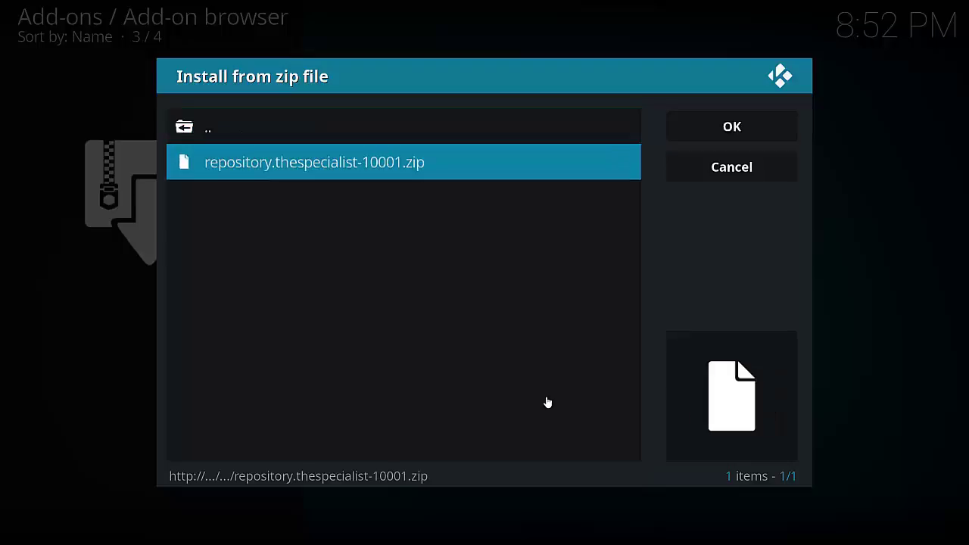
key("Return")
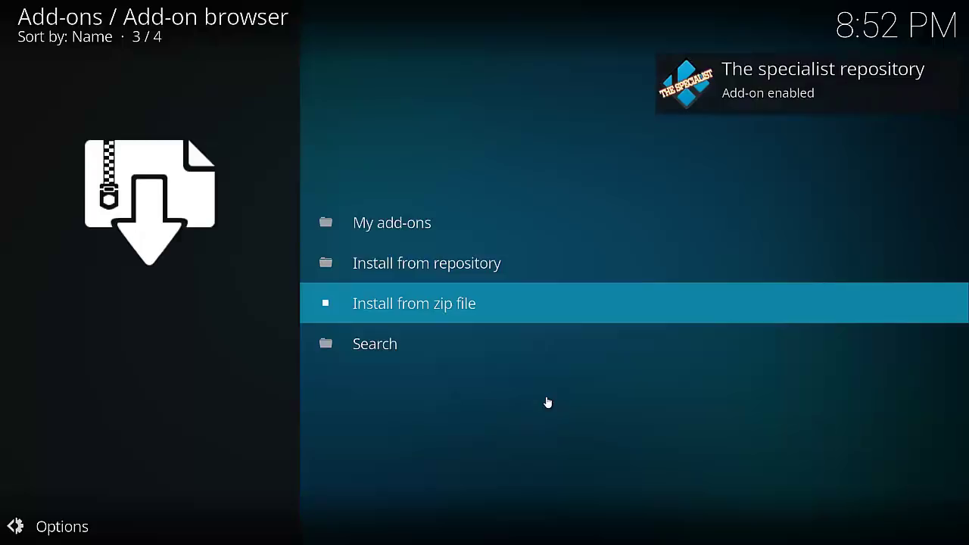
Install The Specialist from The specialist repository's Program add-ons category.
key("Up")
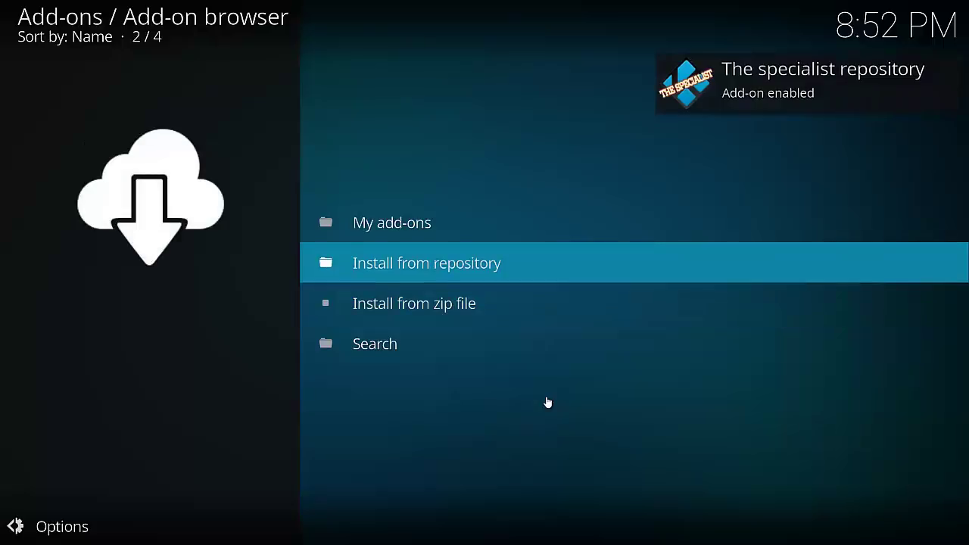
key("Return")
key("Down")
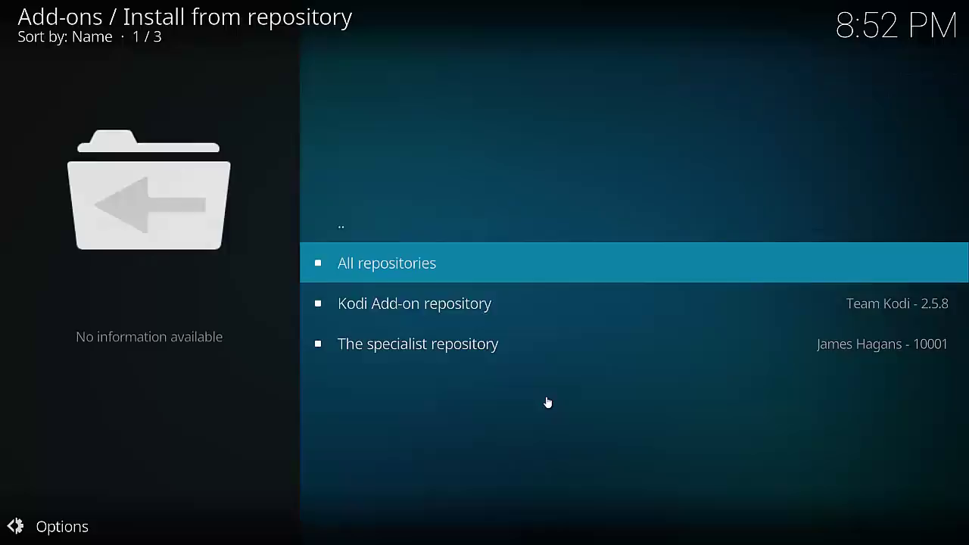
key("Down")
key("Down")
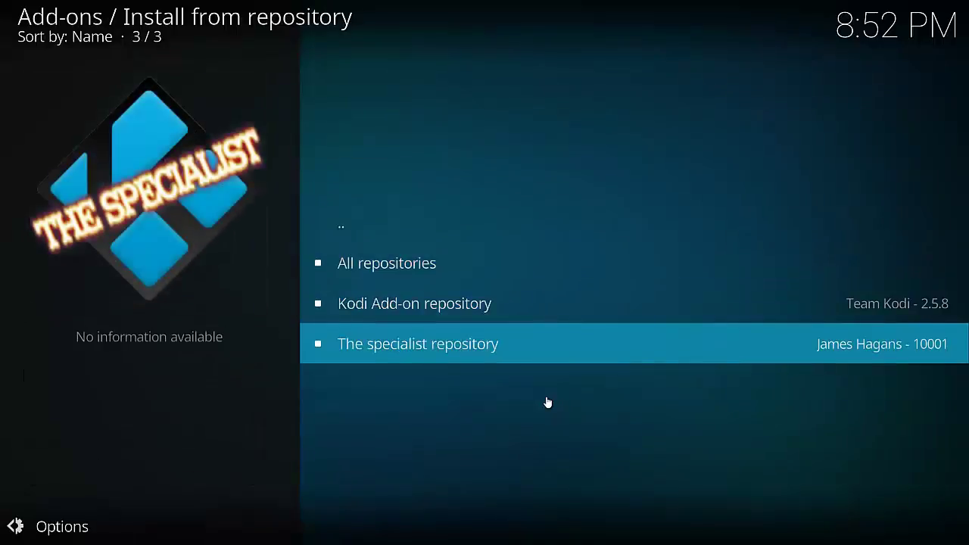
key("Return")
key("Down")
key("Down")
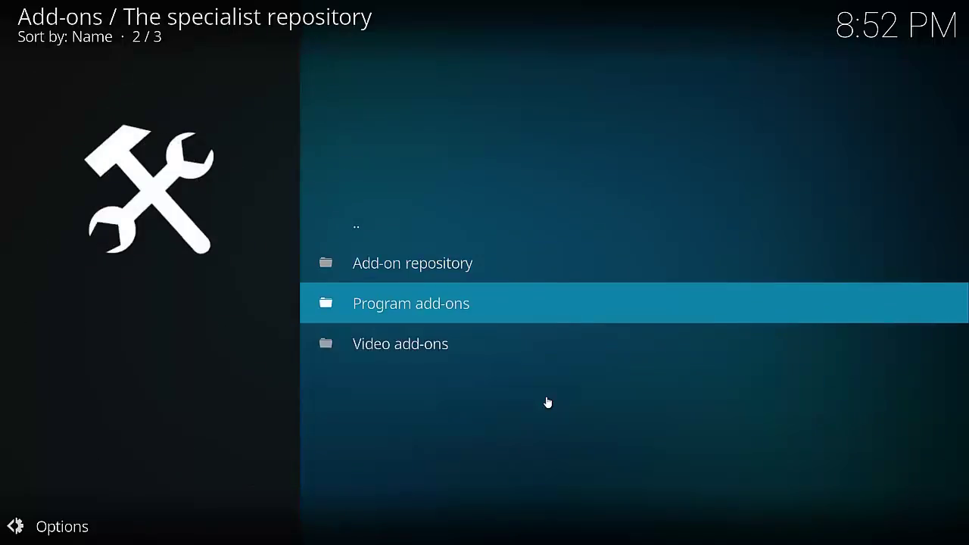
key("Return")
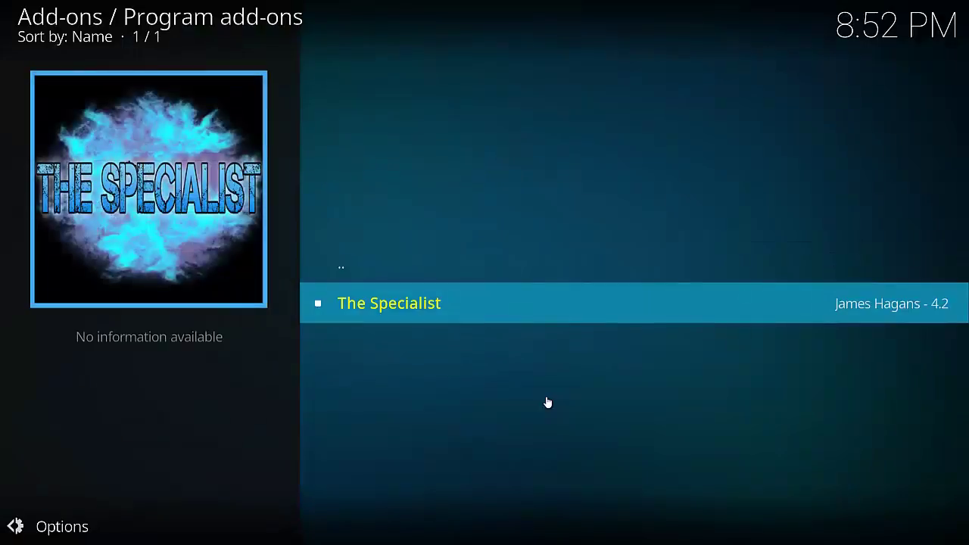
key("Return")
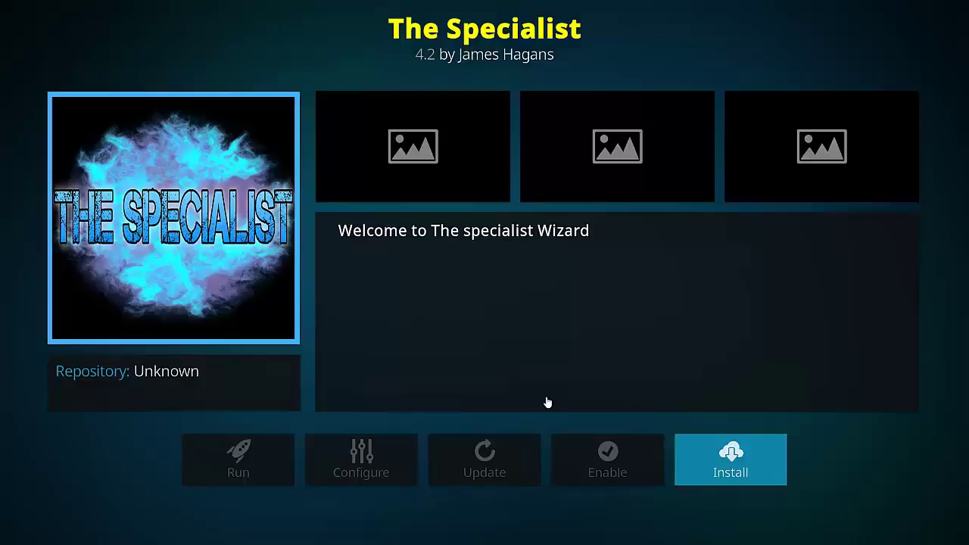
key("Return")
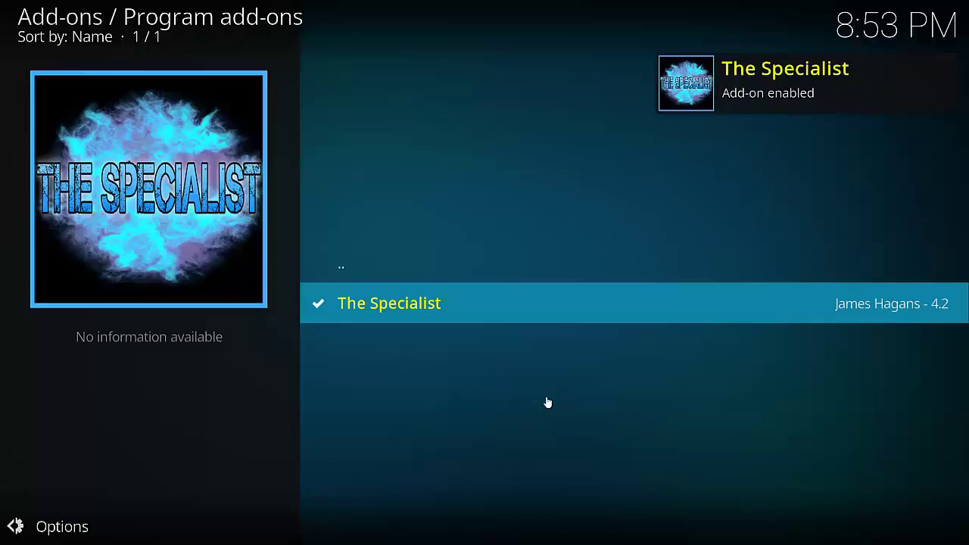
Ignore the no-build prompt, dismiss the wizard update notice, then ignore the prompt again.
key("BackSpace")
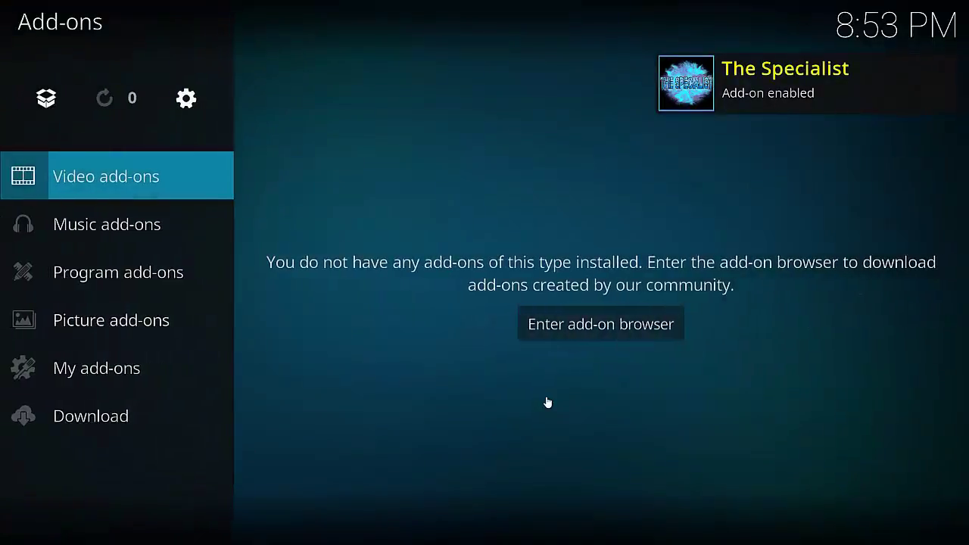
key("Down")
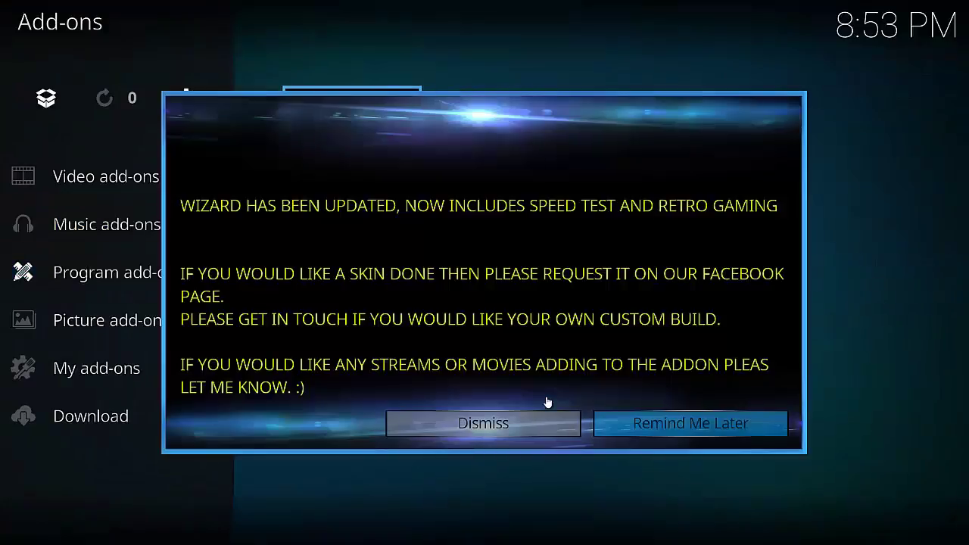
key("Left")
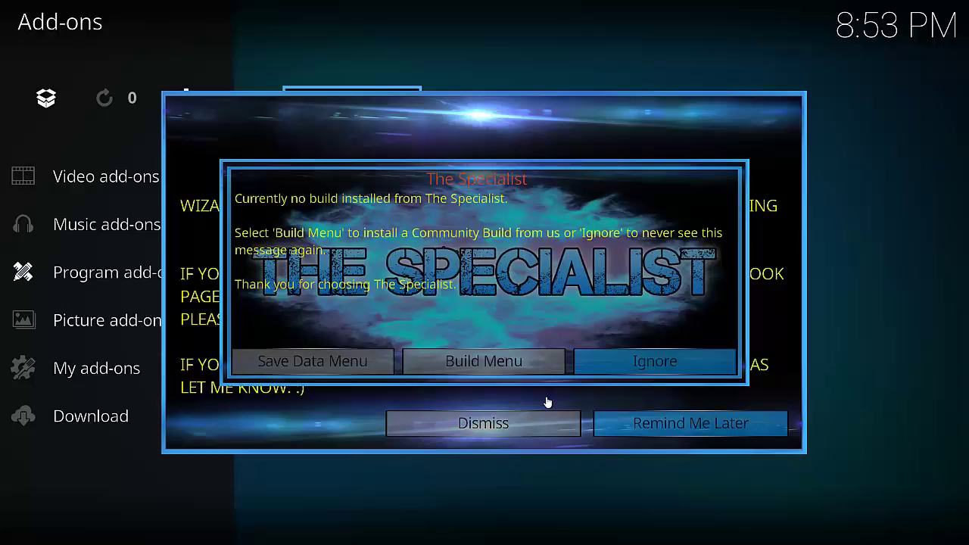
key("Return")
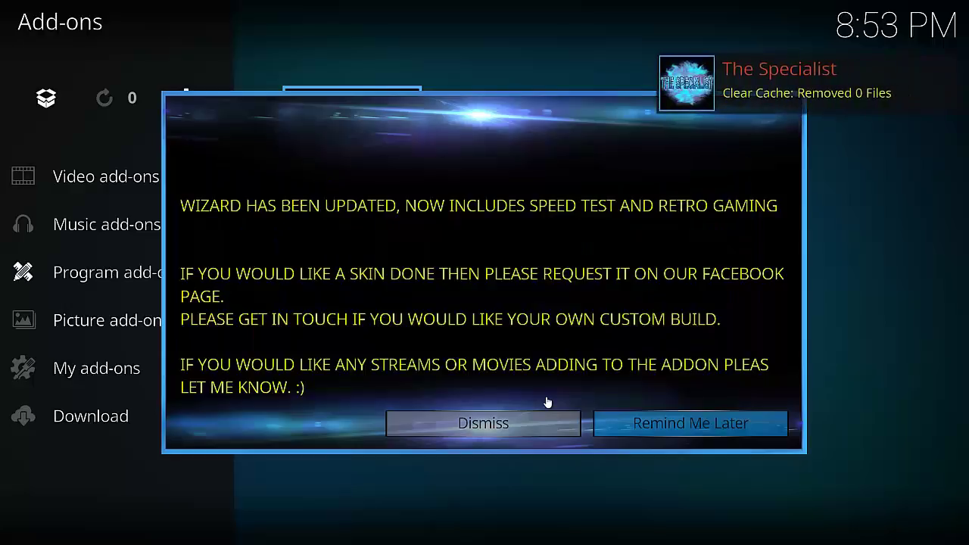
key("Return")
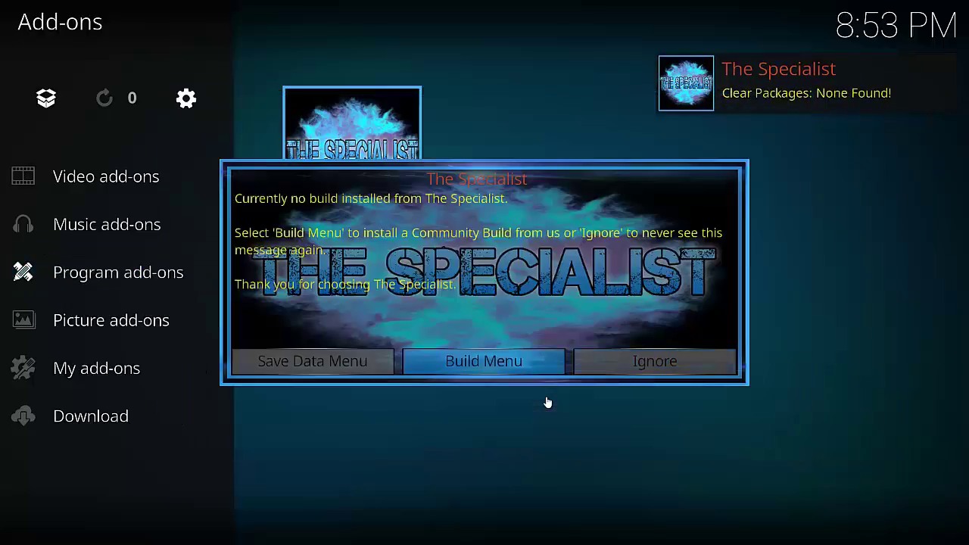
key("Left")
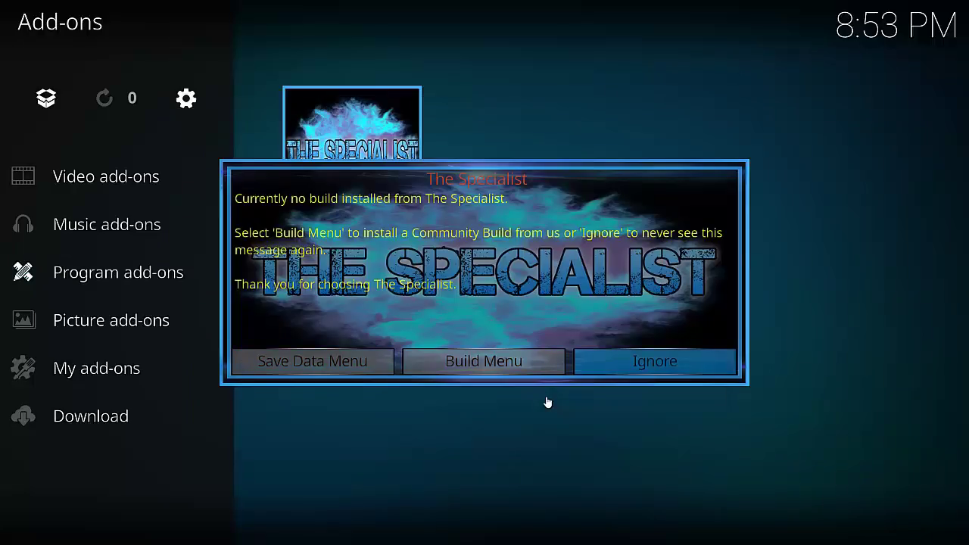
key("Return")
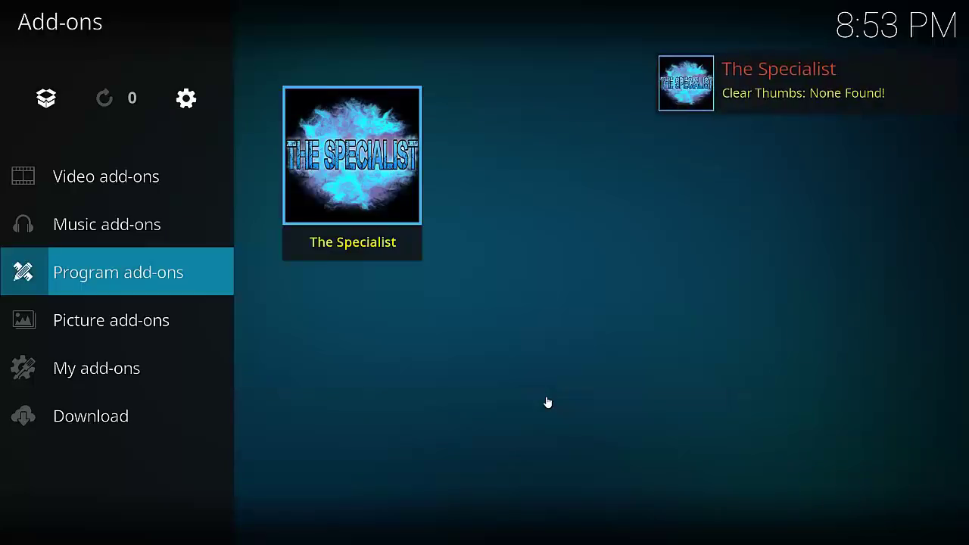
Launch The Specialist wizard, open Builds, and select [17.0] THE SPECIALIST Krypton build v1.2.
key("Right")
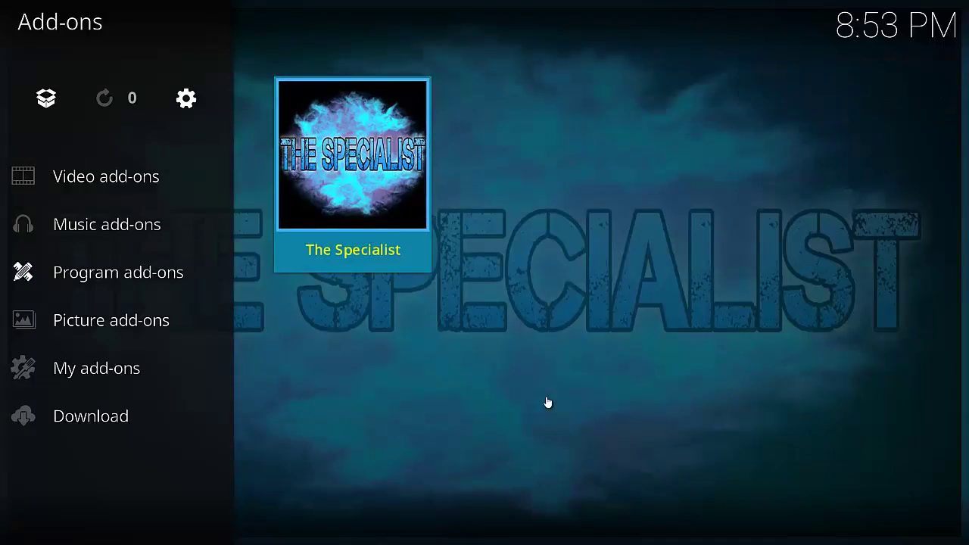
key("Return")
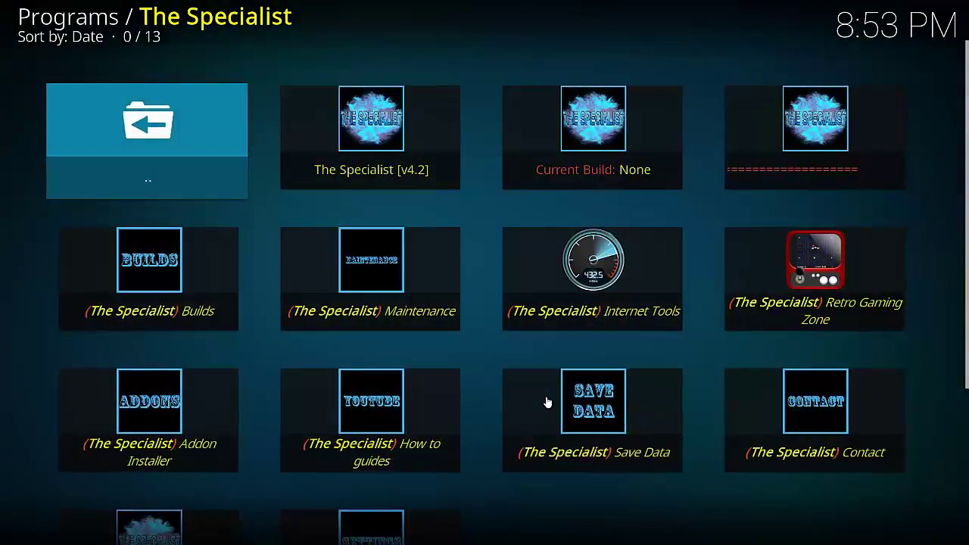
key("Down")
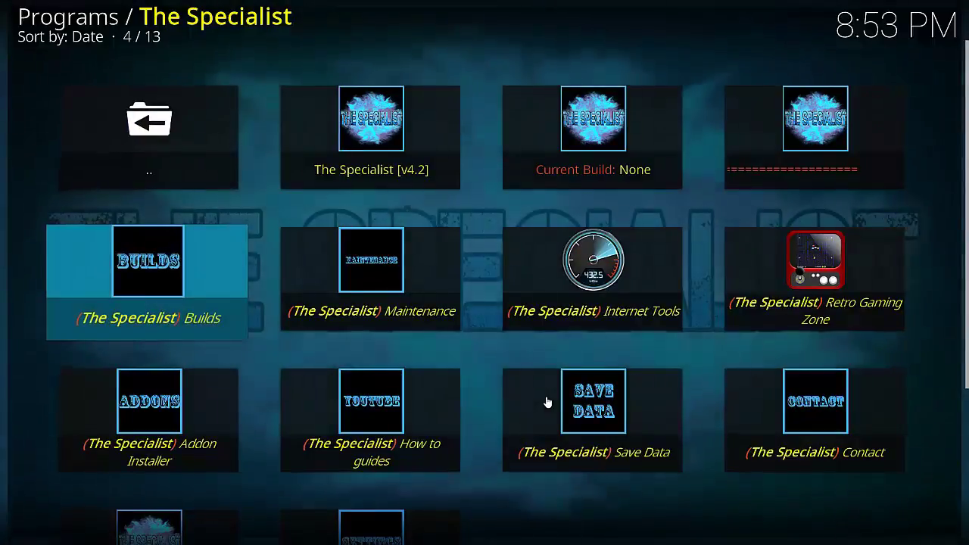
key("Return")
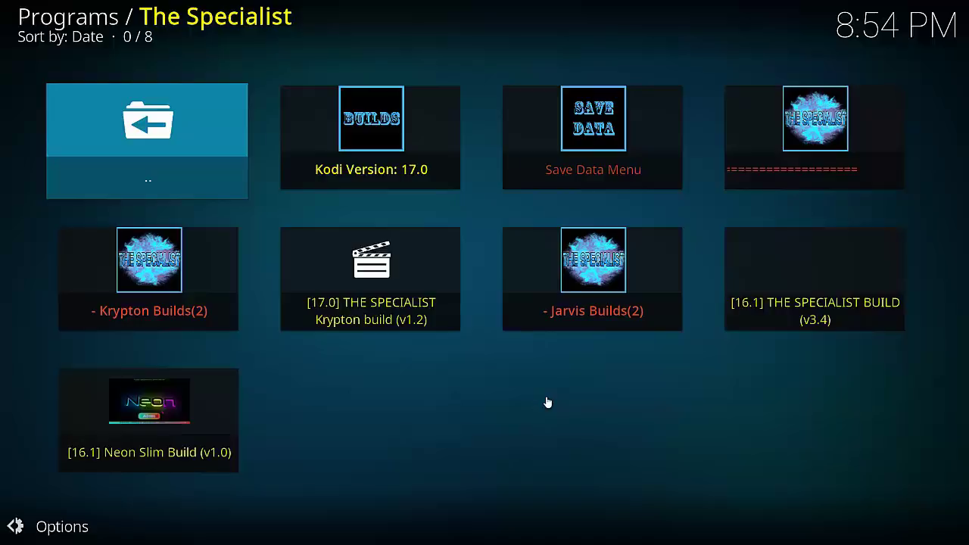
key("Down")
key("Right")
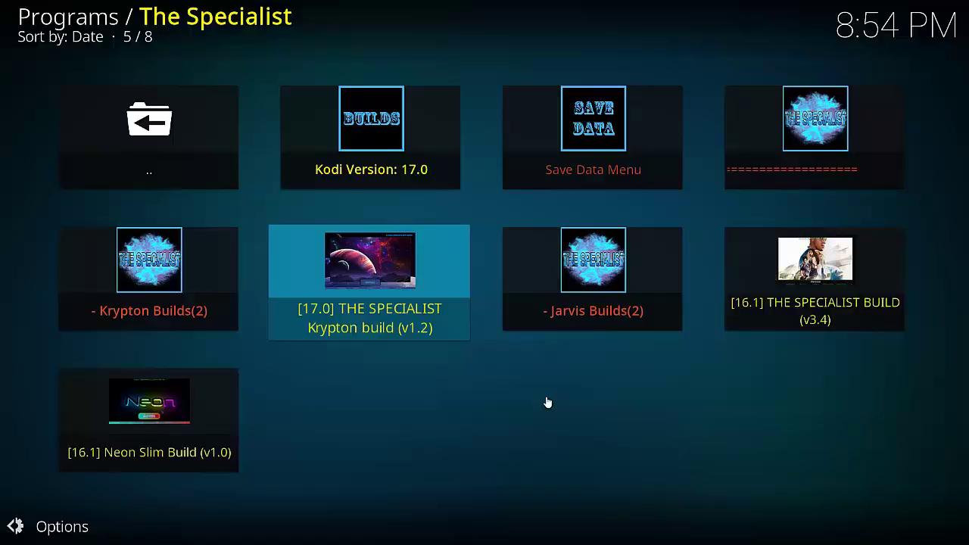
key("Return")
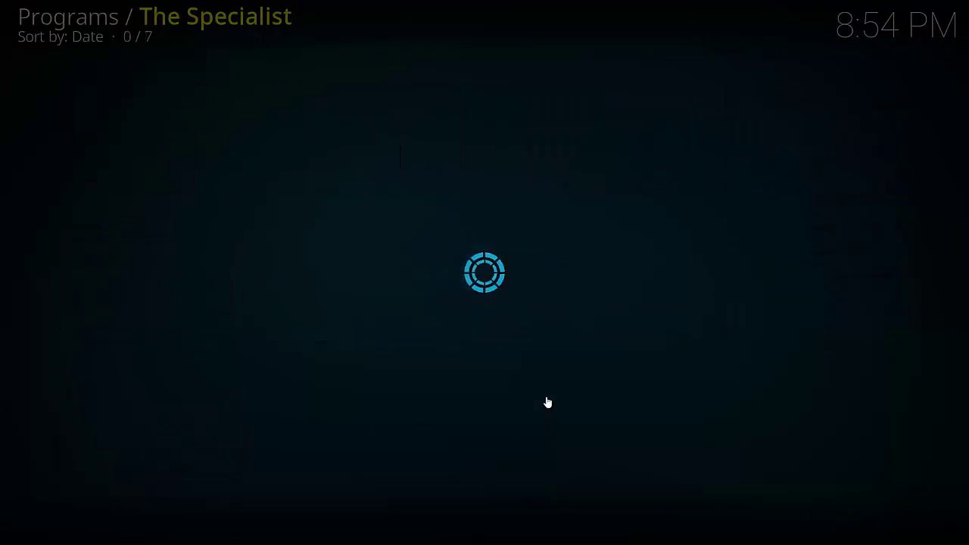
Choose Standard Install for the Krypton v1.2 build and move focus to Yes, Install.
key("Right")
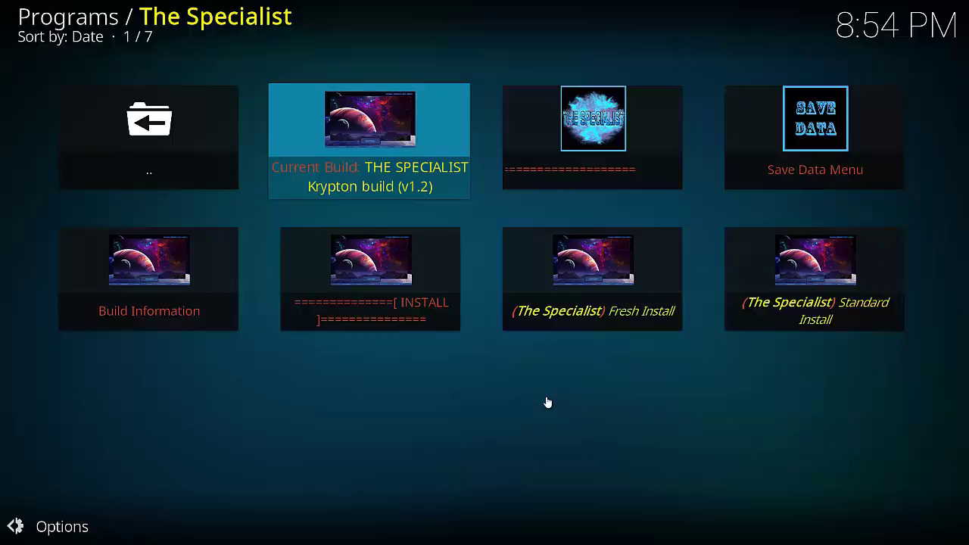
key("Down")
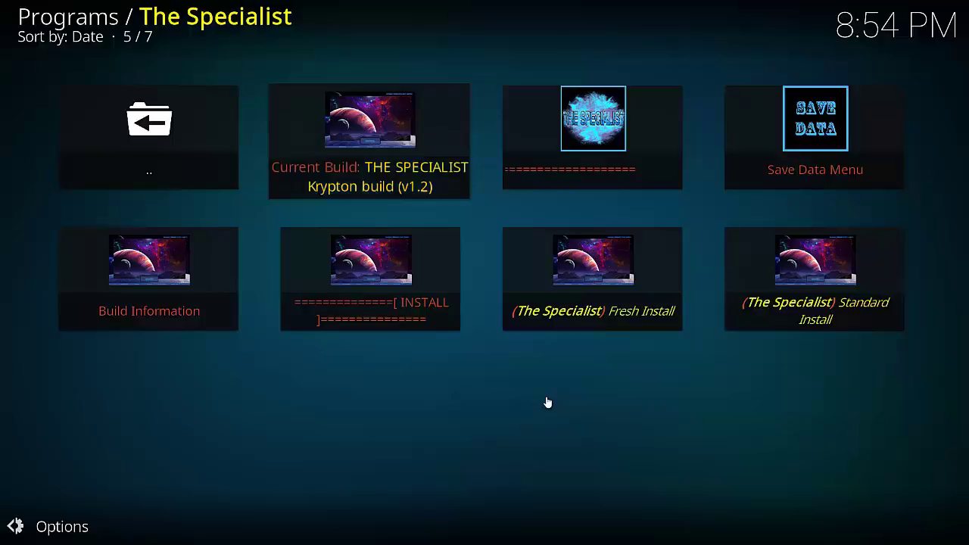
key("Right")
key("Right")
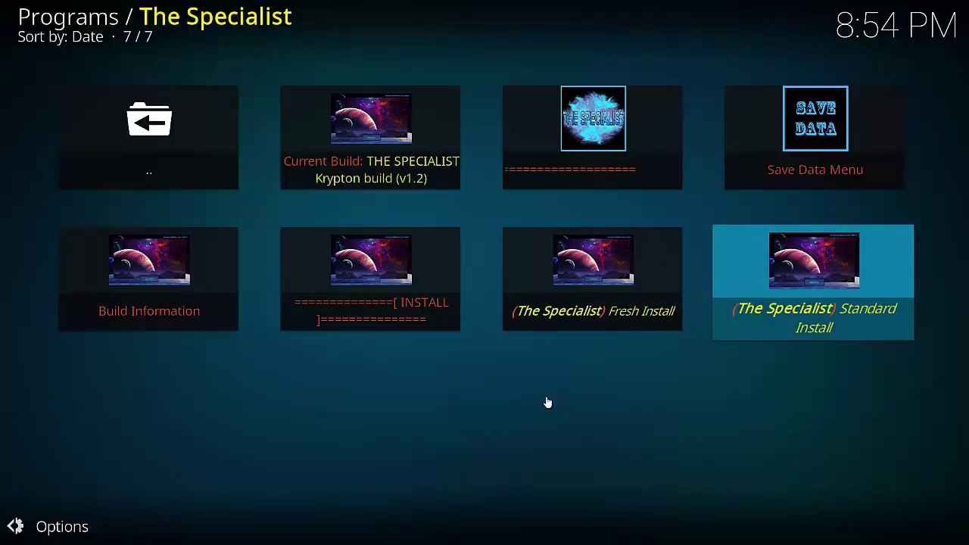
key("Left")
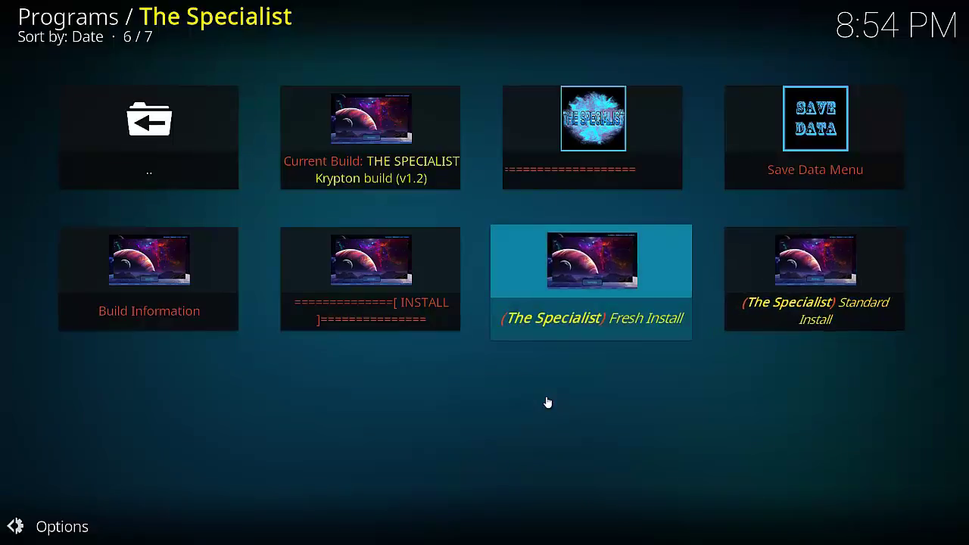
key("Right")
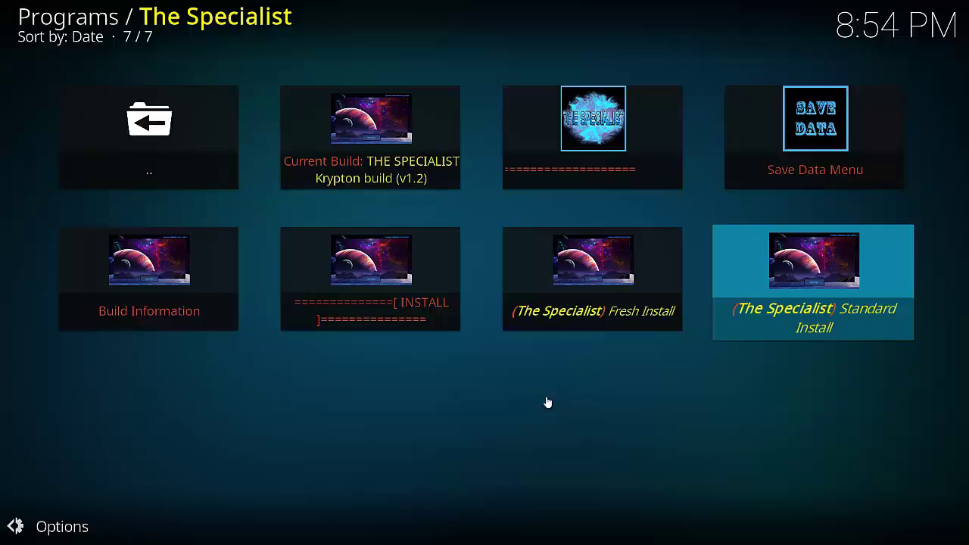
key("Return")
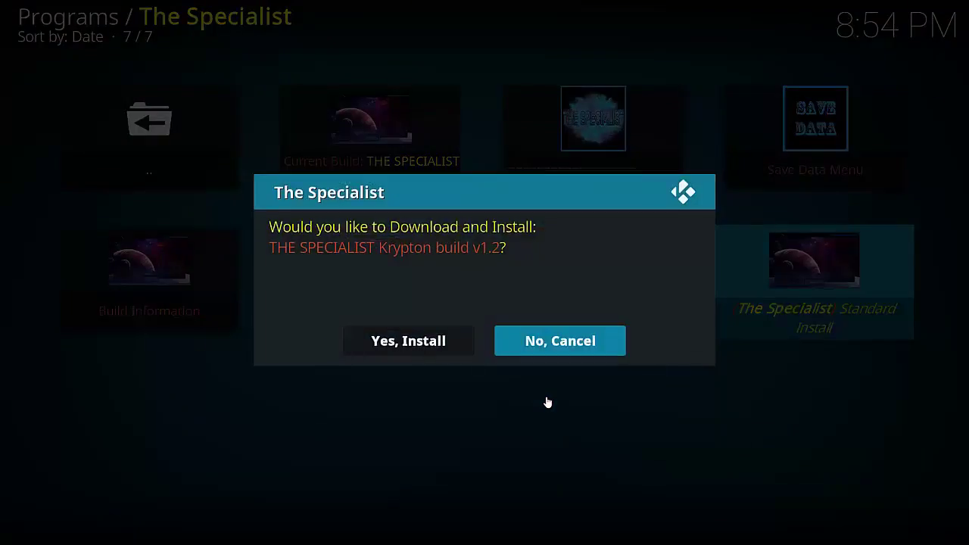
key("Left")
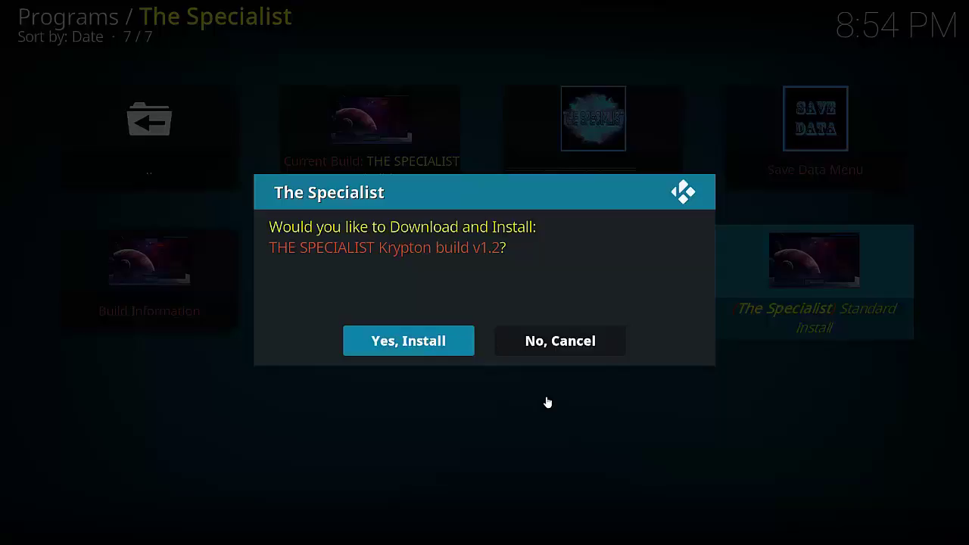
Confirm the download and install of THE SPECIALIST Krypton build v1.2.
key("Return")
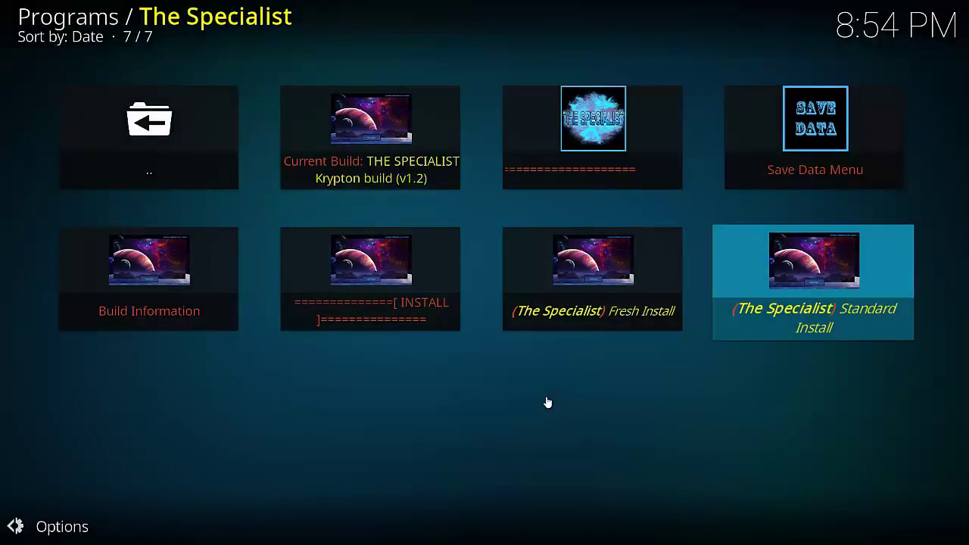